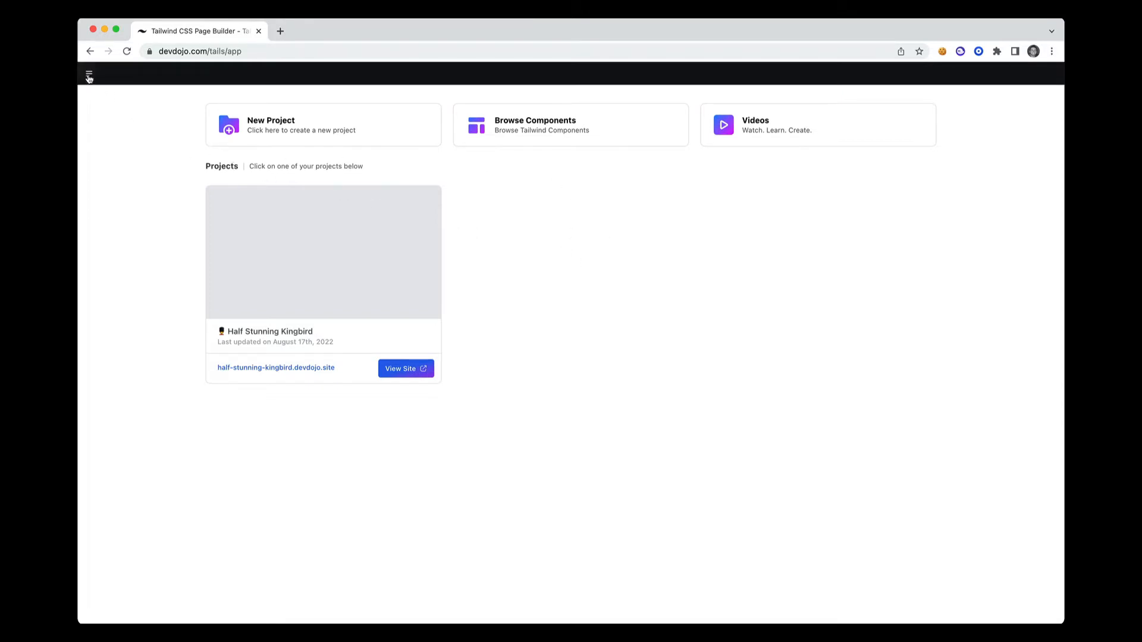
Look through the application's main options and browse the Heros and Titles categories of the Tailwind component library
{"action": "left_click", "coordinate": [89, 76]}
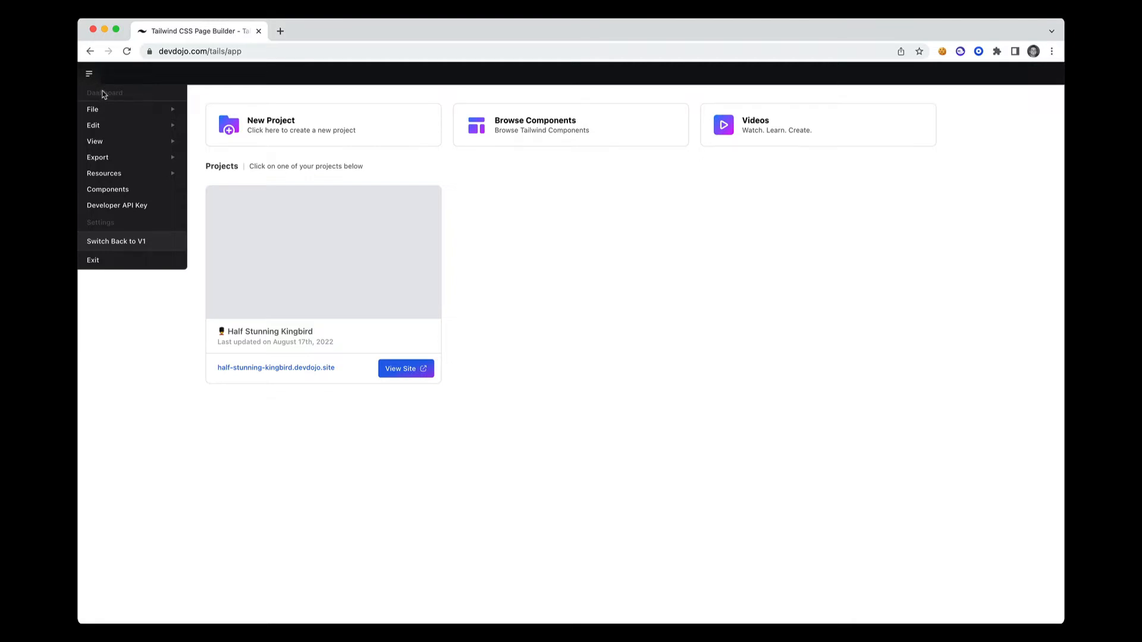
{"action": "mouse_move", "coordinate": [108, 111]}
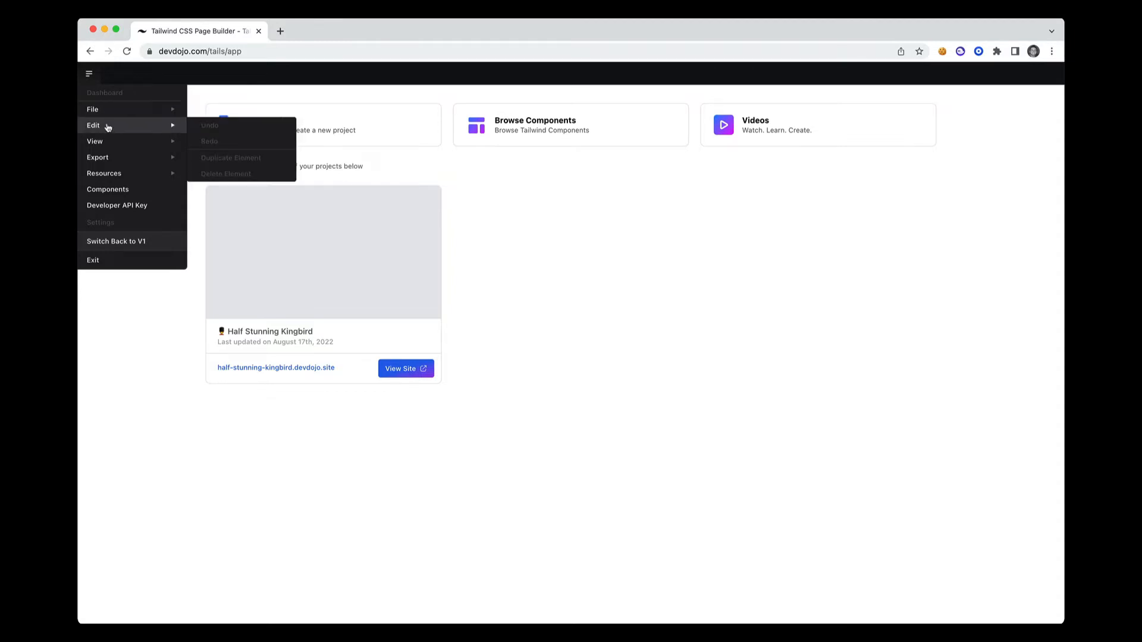
{"action": "mouse_move", "coordinate": [108, 143]}
{"action": "mouse_move", "coordinate": [105, 164]}
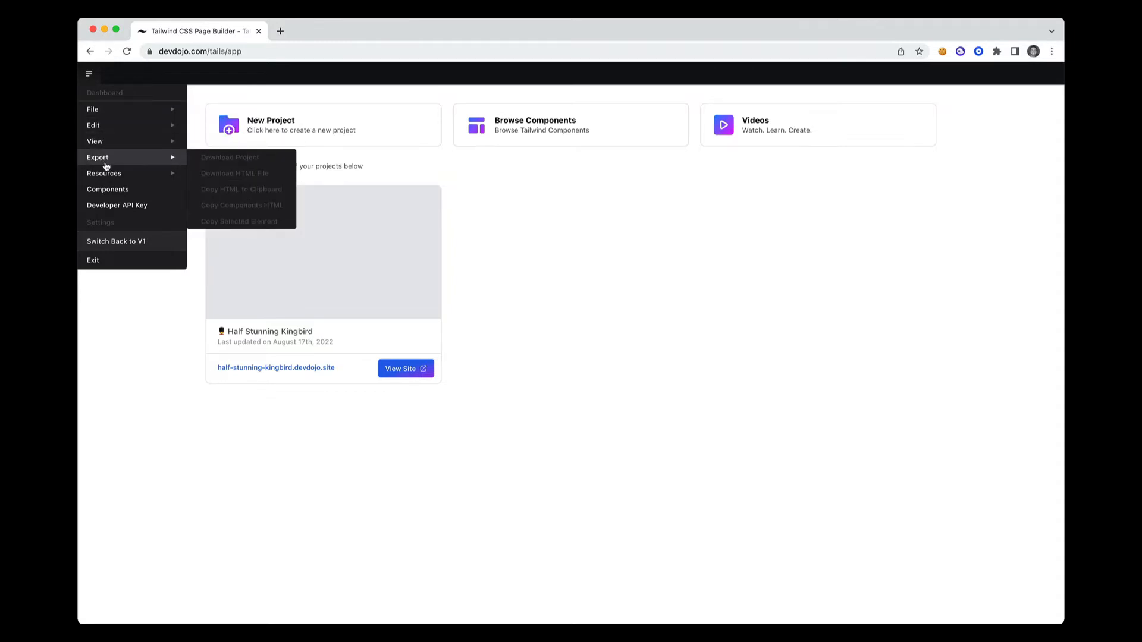
{"action": "left_click", "coordinate": [111, 195]}
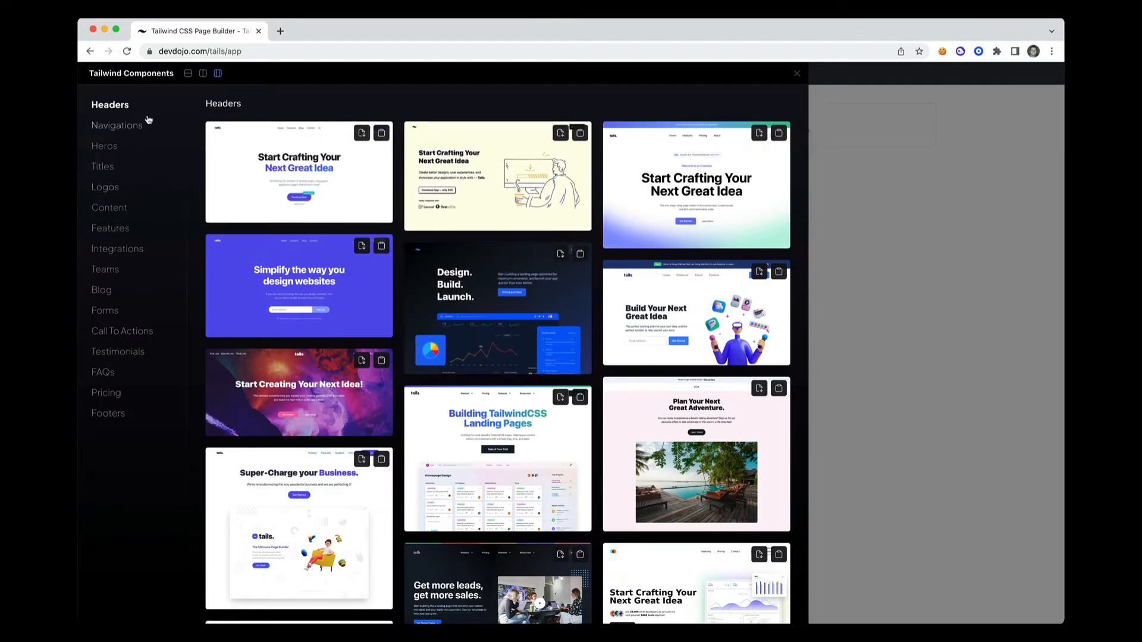
{"action": "left_click", "coordinate": [113, 147]}
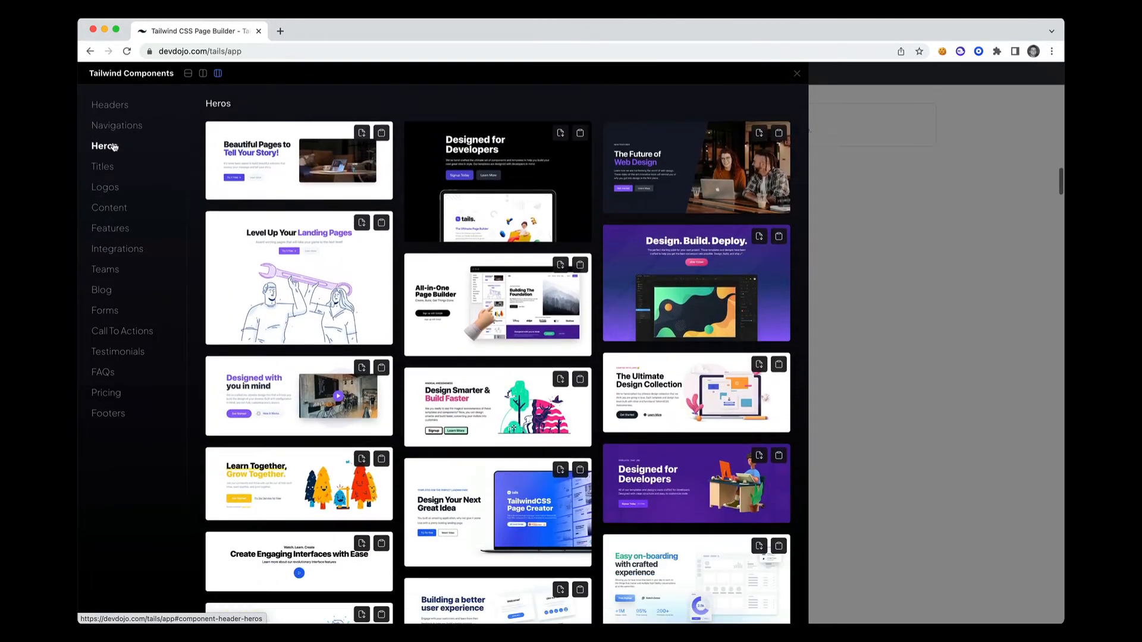
{"action": "left_click", "coordinate": [113, 167]}
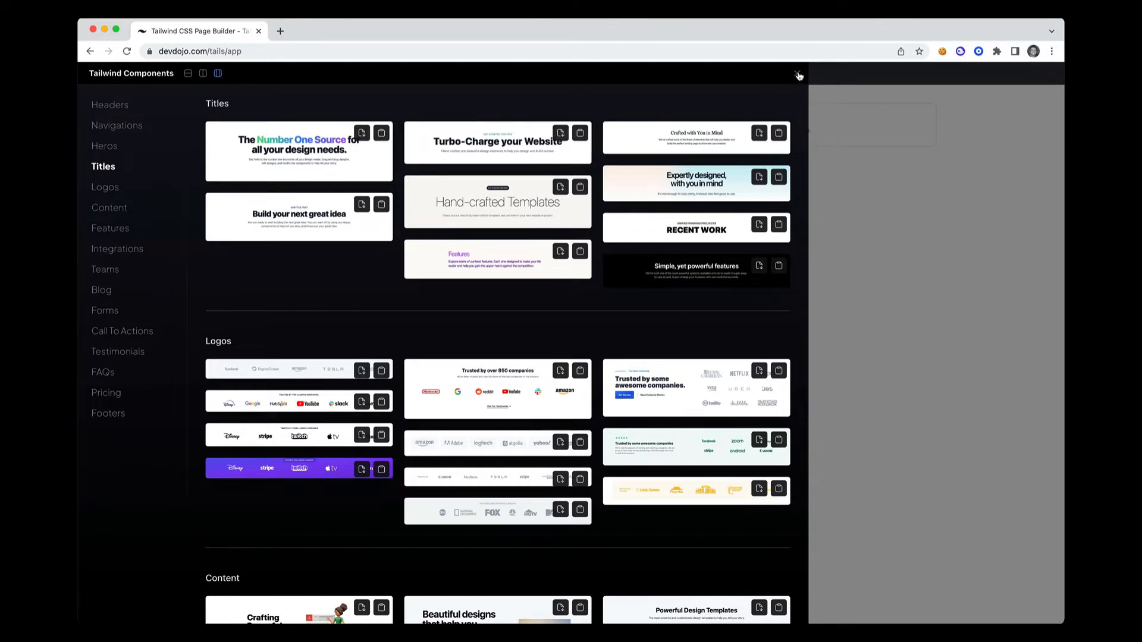
{"action": "left_click", "coordinate": [797, 73]}
{"action": "left_click", "coordinate": [89, 73]}
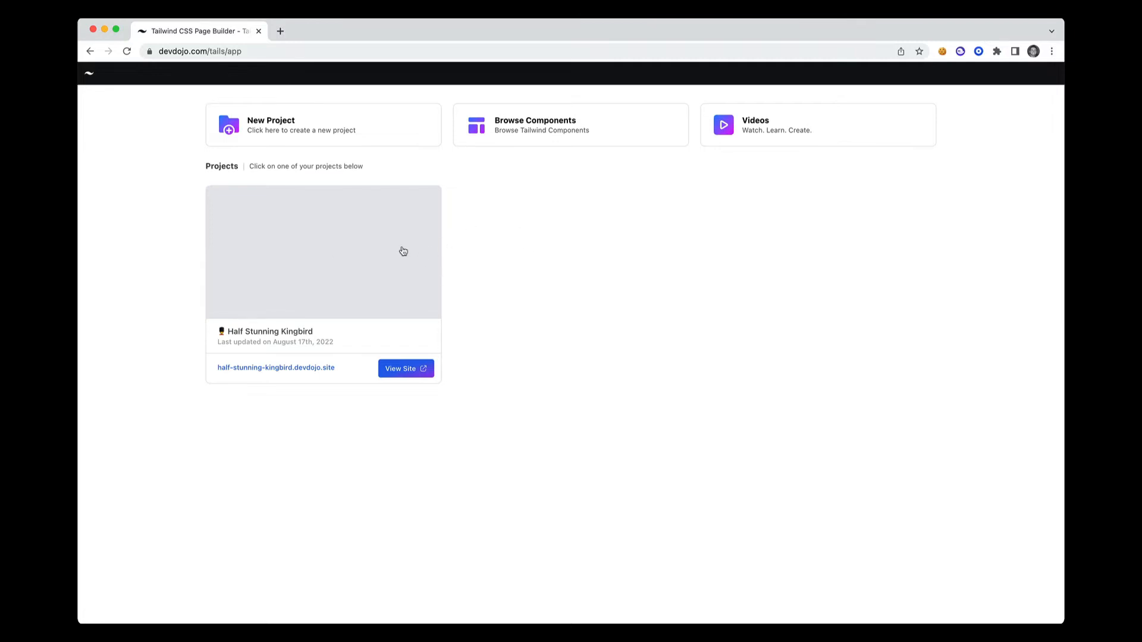
Create a new project and reopen it for editing from the projects dashboard
{"action": "left_click", "coordinate": [384, 135]}
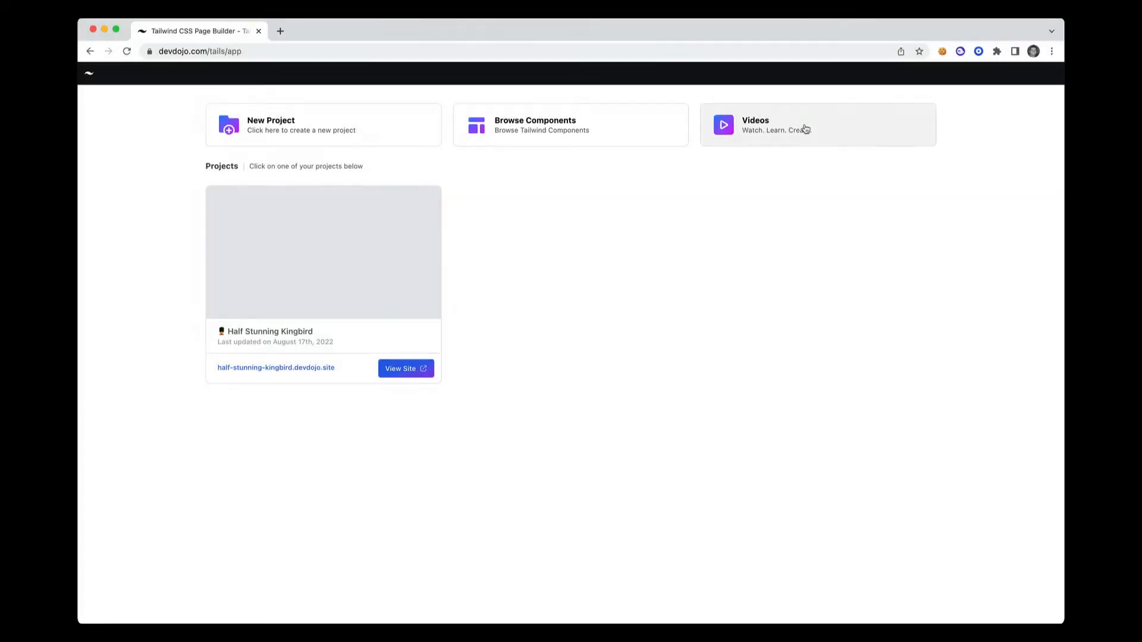
{"action": "left_click", "coordinate": [393, 134]}
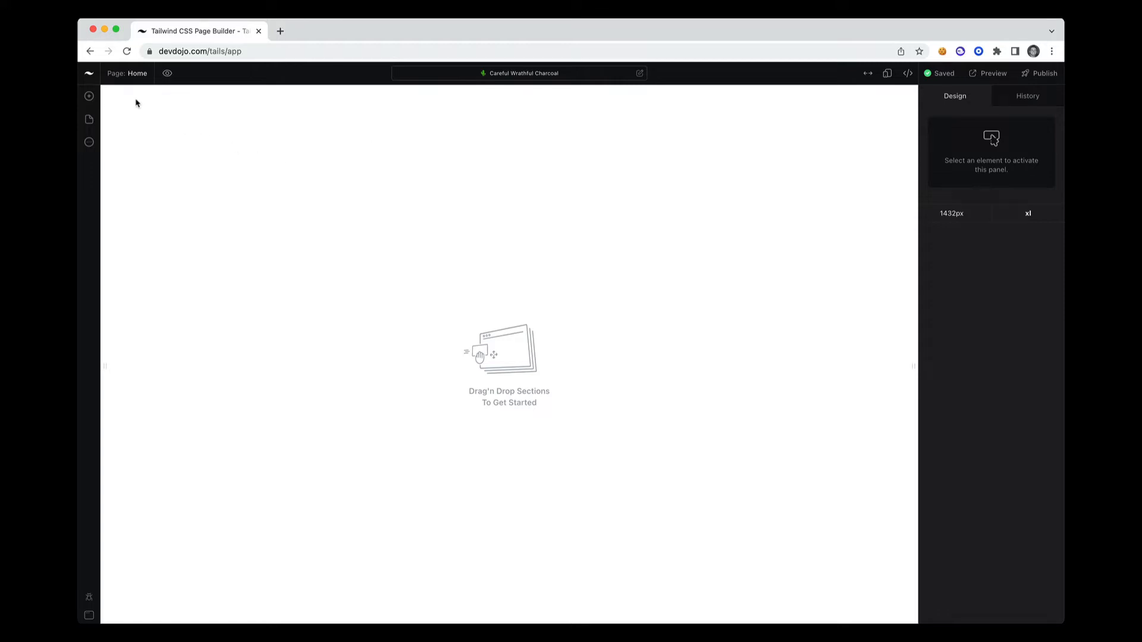
{"action": "left_click", "coordinate": [89, 73]}
{"action": "left_click", "coordinate": [98, 95]}
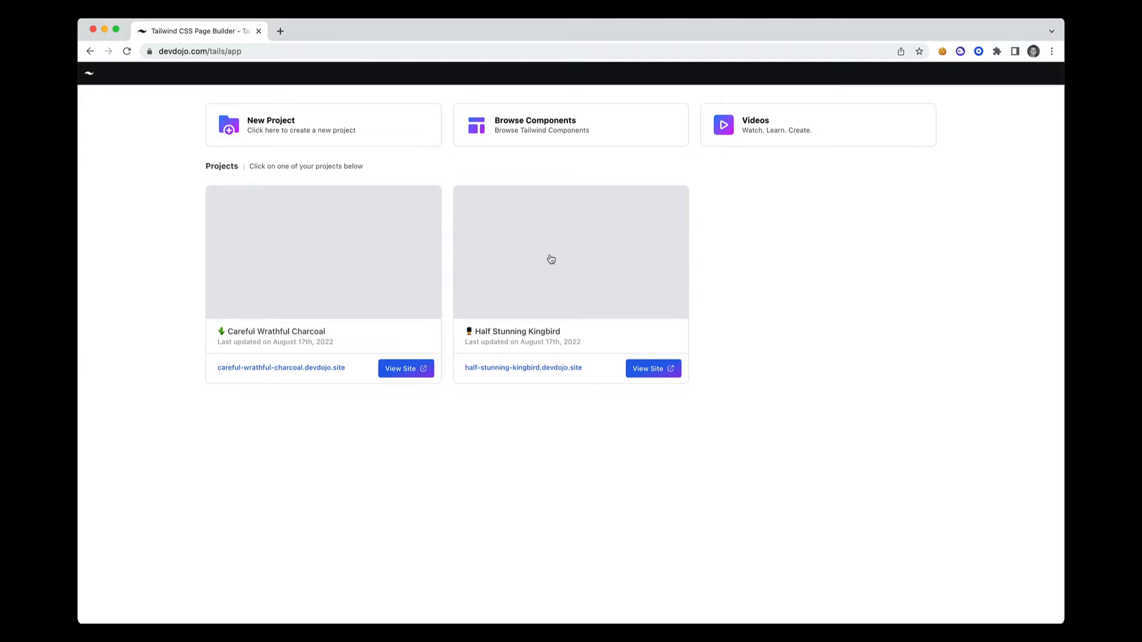
{"action": "left_click", "coordinate": [305, 259]}
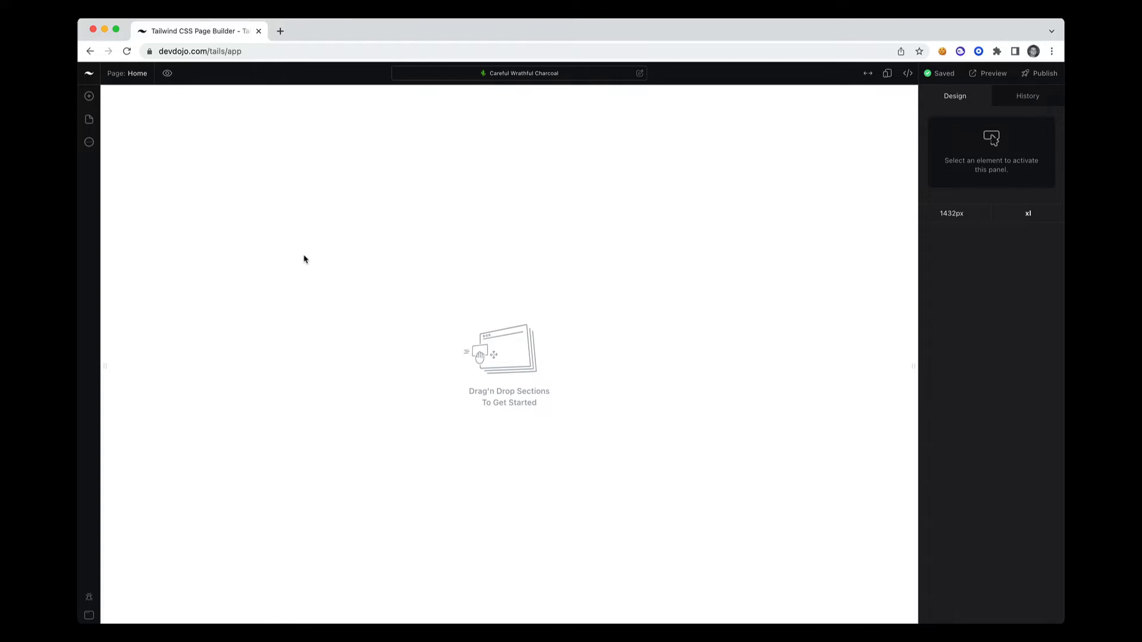
{"action": "left_click", "coordinate": [90, 75]}
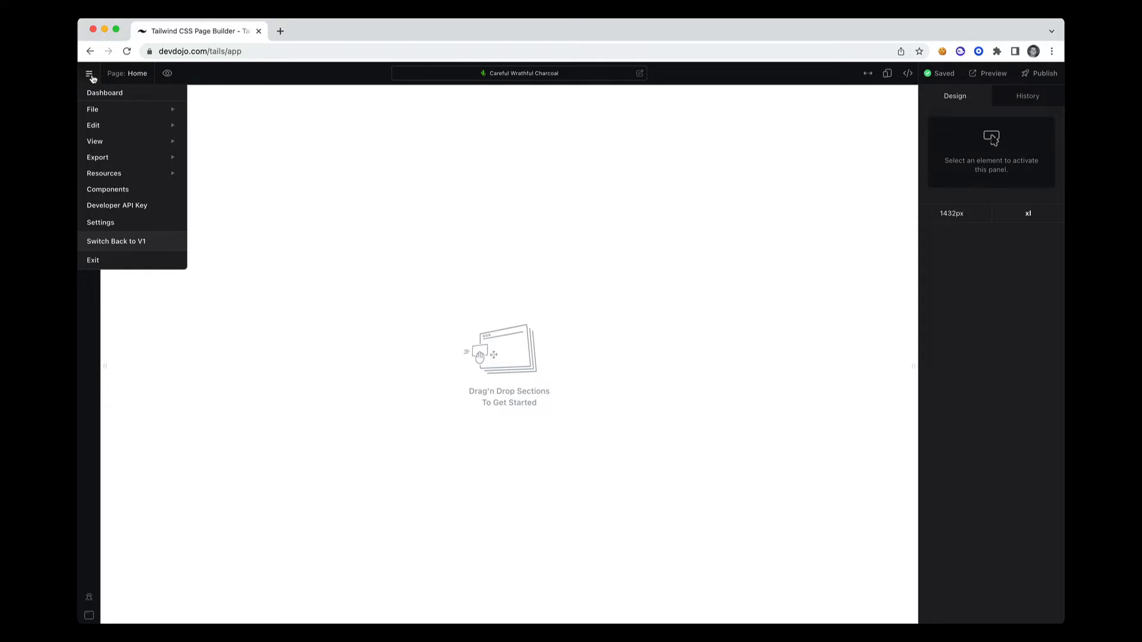
{"action": "left_click", "coordinate": [90, 76]}
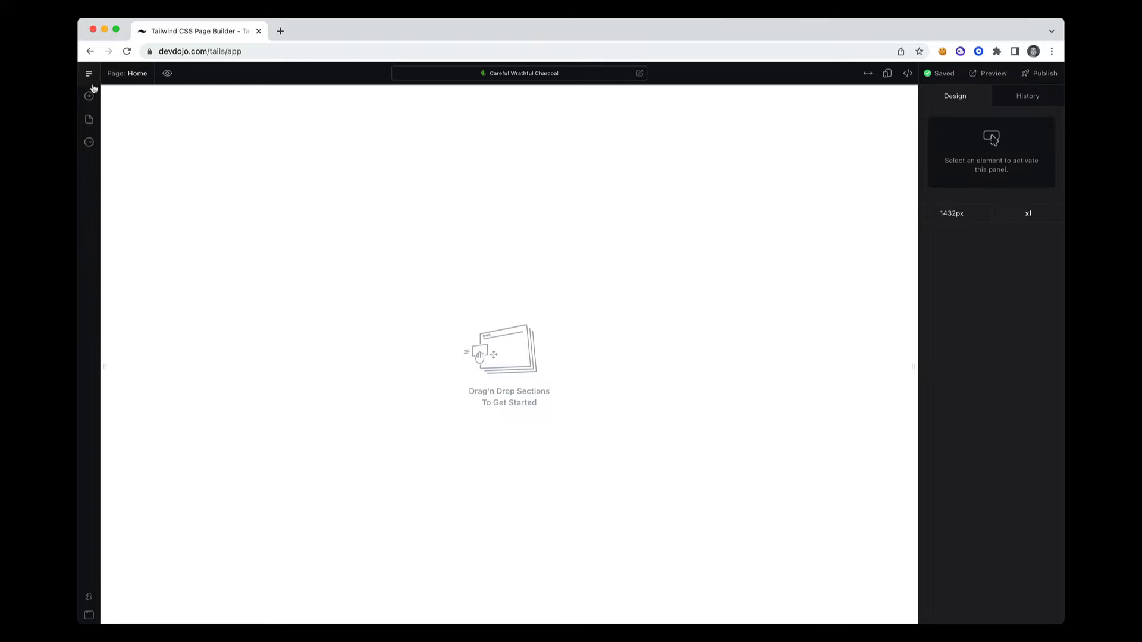
Add the Hero 2 section from the Heros designs to the blank Home page
{"action": "left_click", "coordinate": [89, 95]}
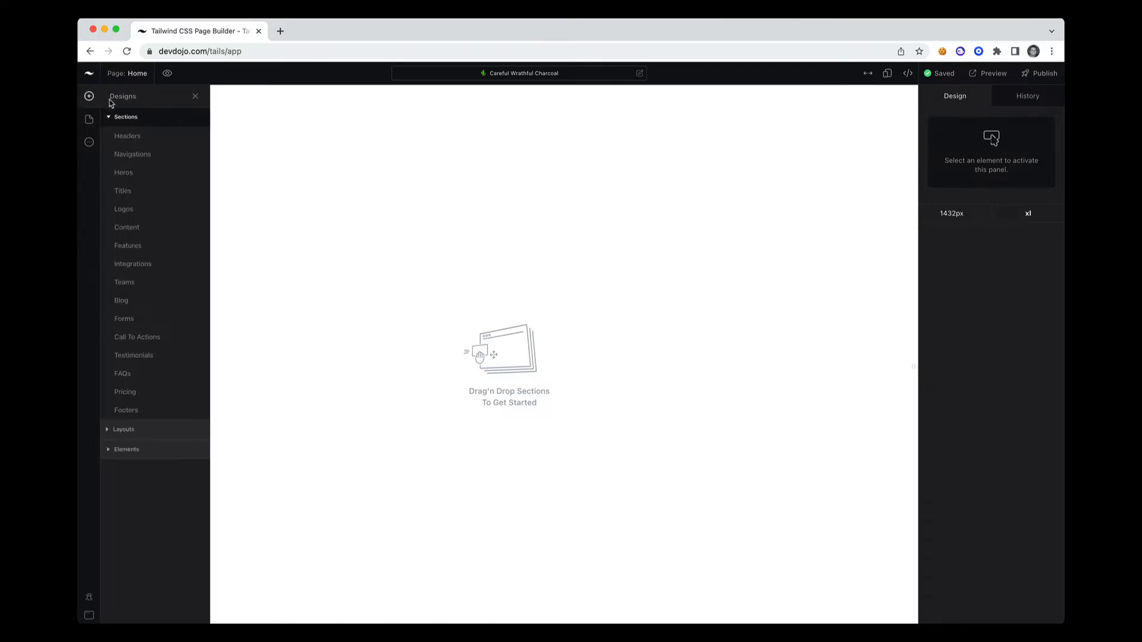
{"action": "left_click", "coordinate": [132, 142]}
{"action": "left_click", "coordinate": [134, 155]}
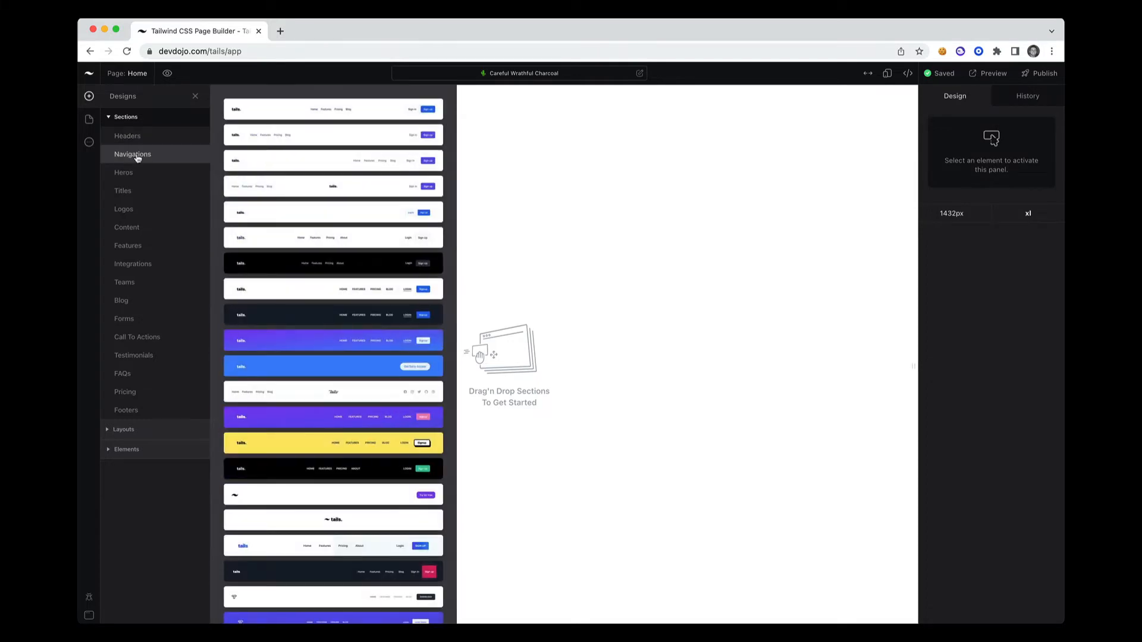
{"action": "left_click", "coordinate": [131, 174]}
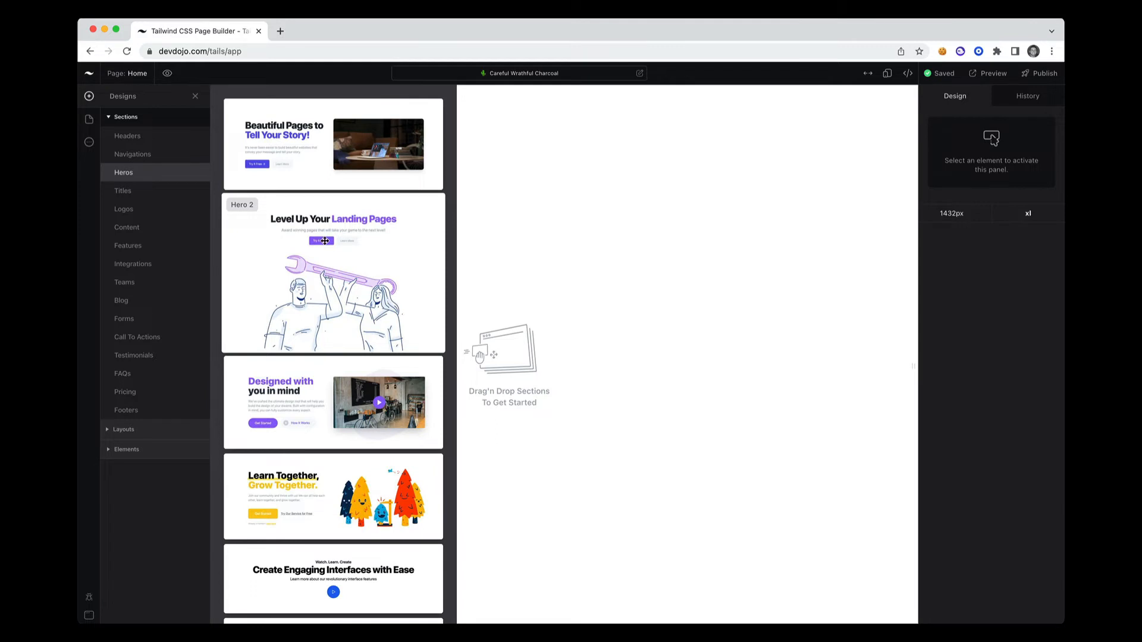
{"action": "left_click_drag", "start_coordinate": [326, 238], "coordinate": [630, 224]}
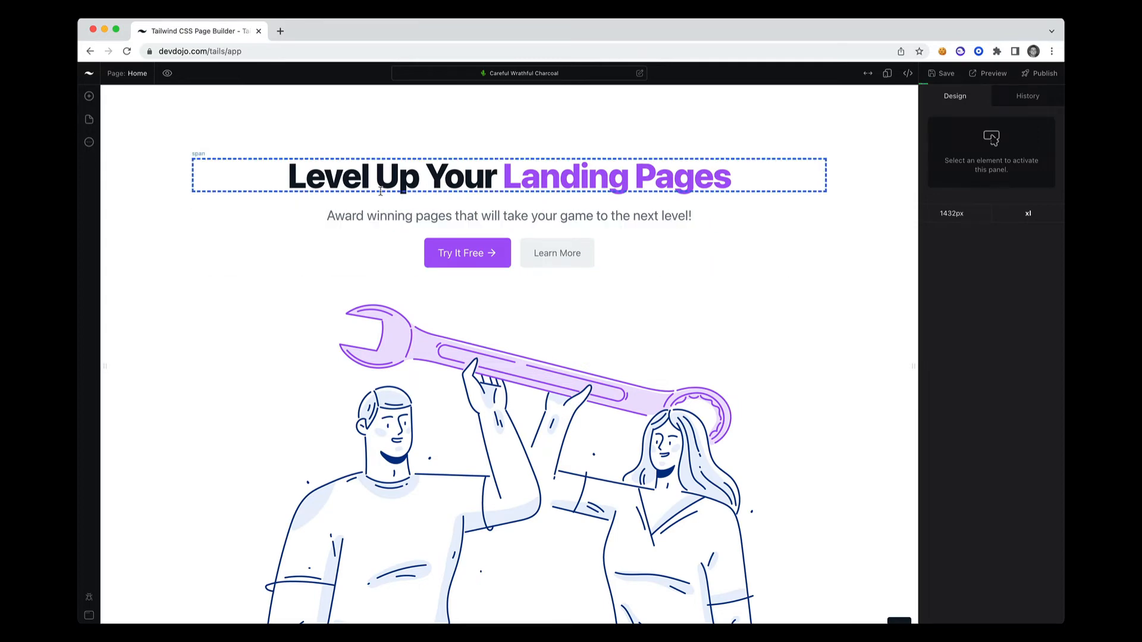
Review the project's page list and the learning resources and account links
{"action": "left_click", "coordinate": [94, 121]}
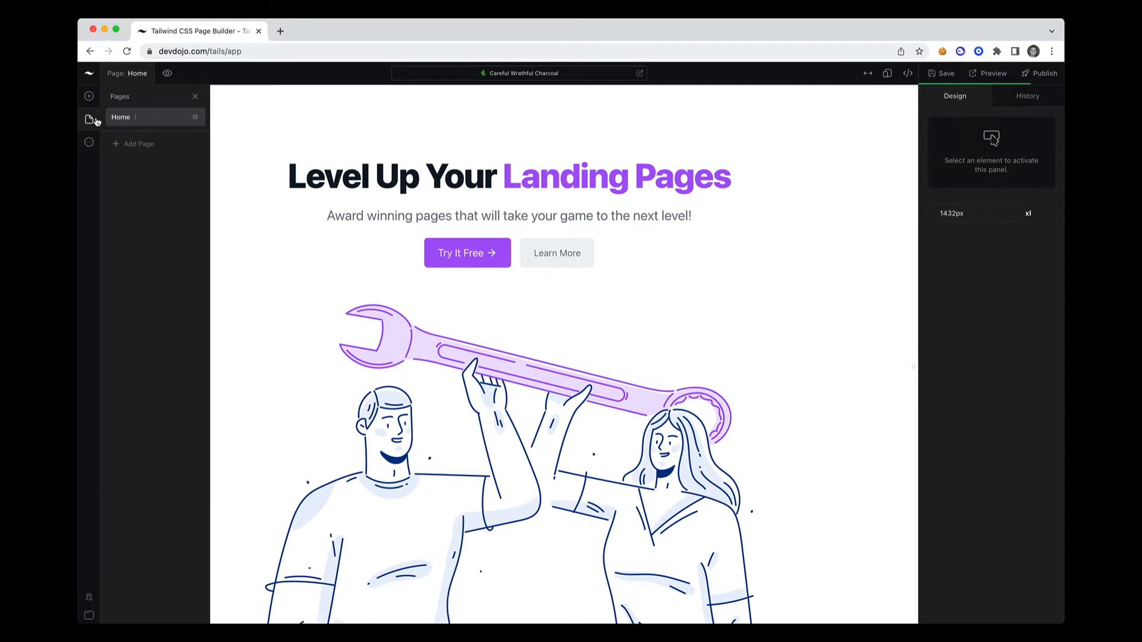
{"action": "left_click", "coordinate": [89, 143]}
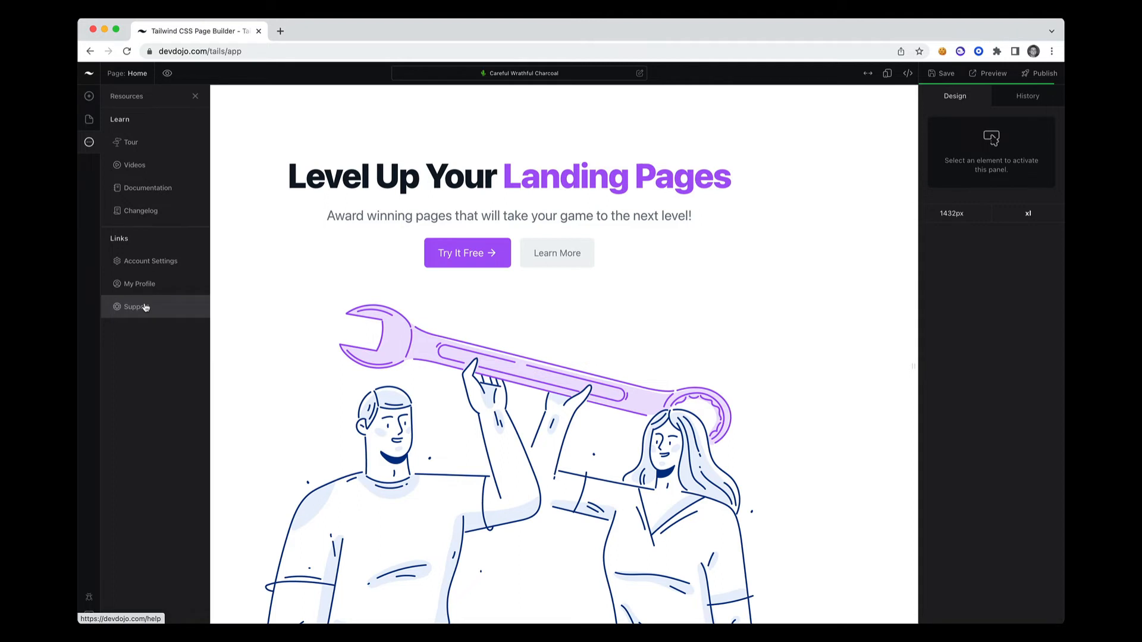
{"action": "left_click", "coordinate": [89, 120]}
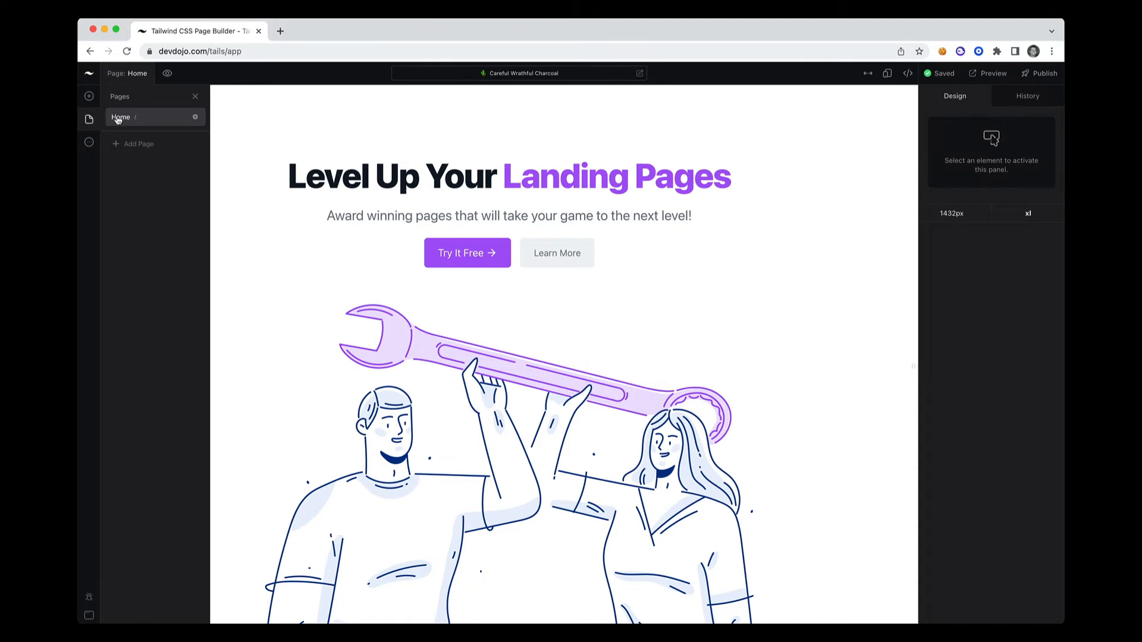
{"action": "left_click", "coordinate": [195, 97]}
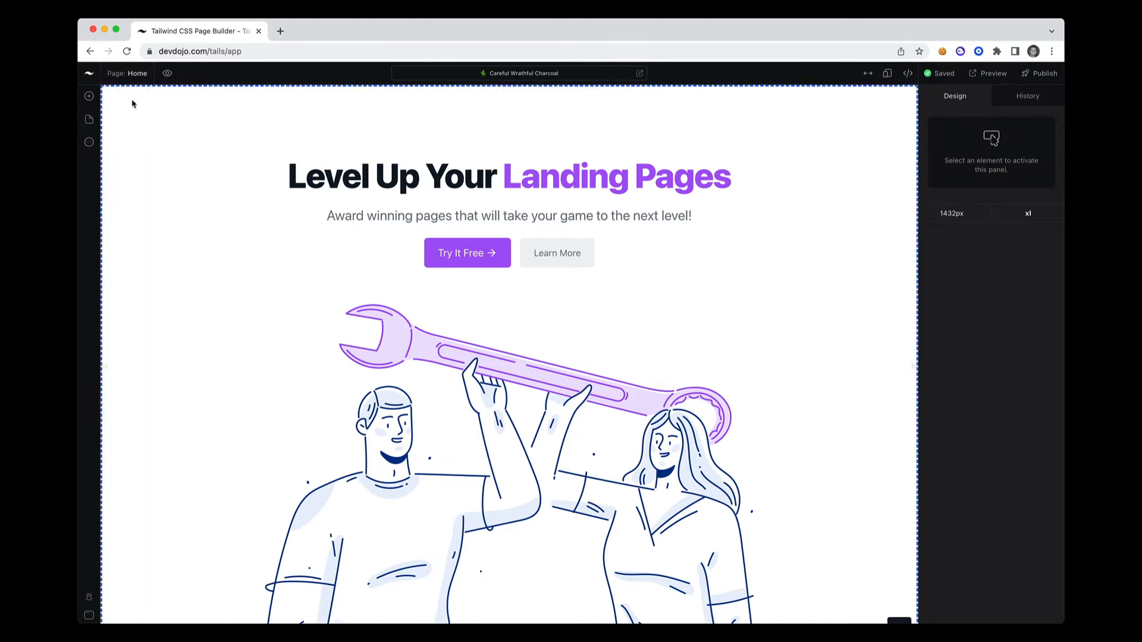
{"action": "left_click", "coordinate": [123, 75]}
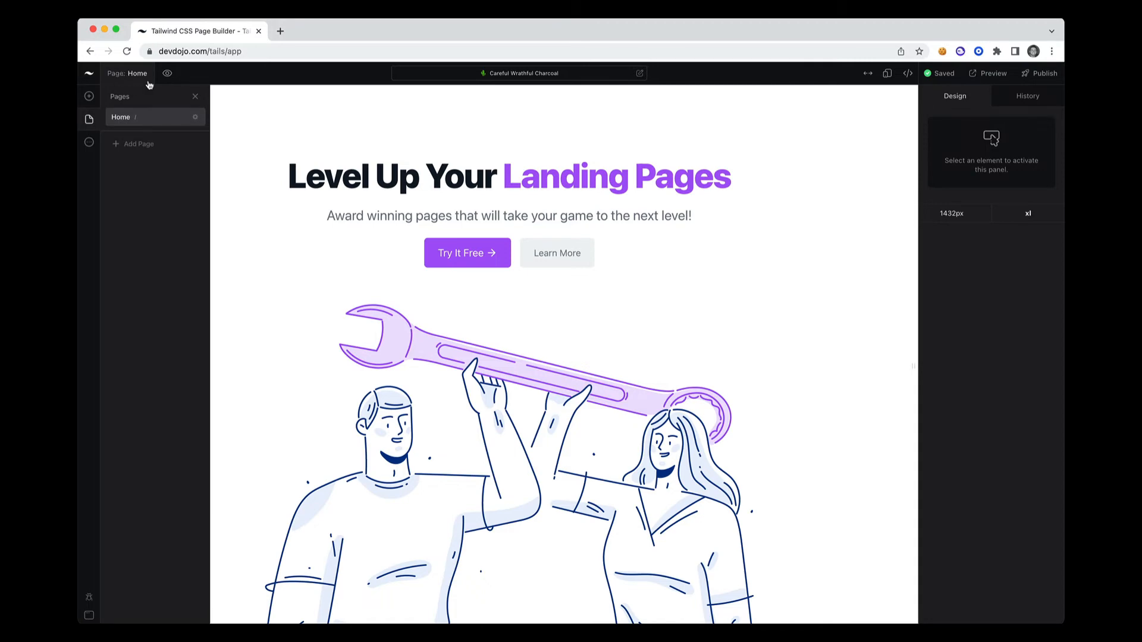
{"action": "left_click", "coordinate": [195, 96]}
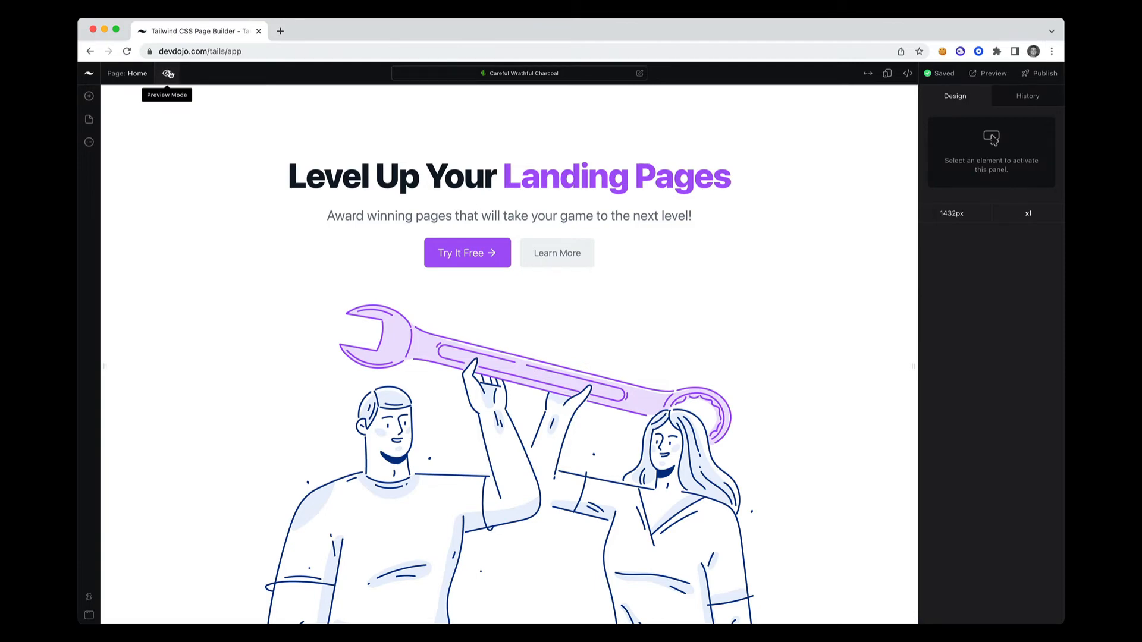
Turn preview mode on and off again, and inspect the Layout properties of the hero heading's span element
{"action": "left_click", "coordinate": [168, 74]}
{"action": "left_click", "coordinate": [167, 74]}
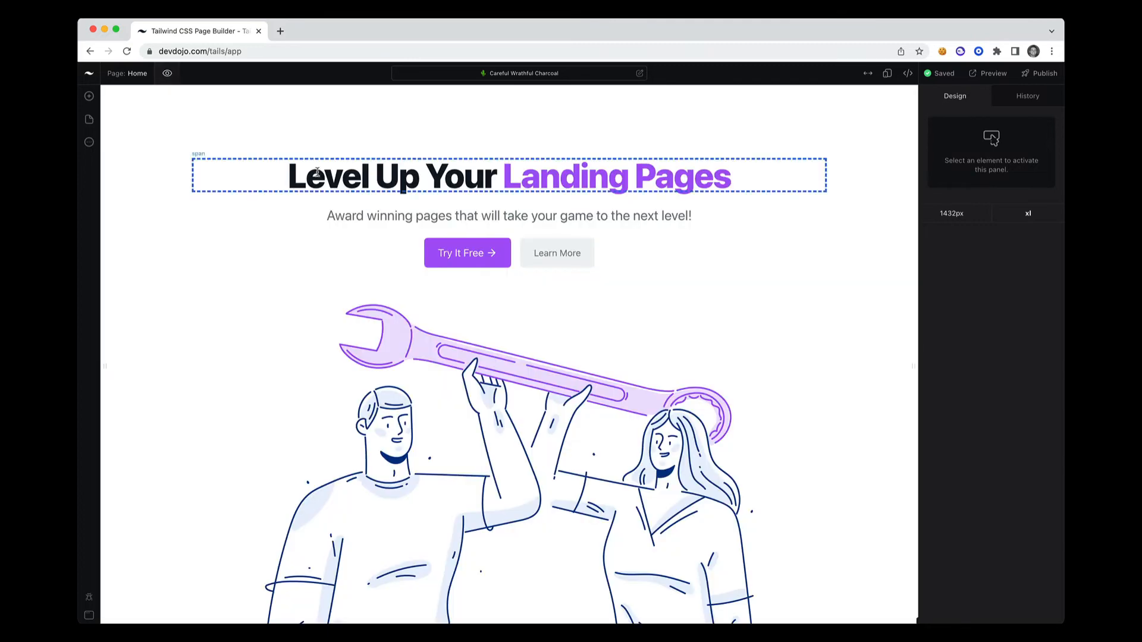
{"action": "left_click", "coordinate": [493, 189]}
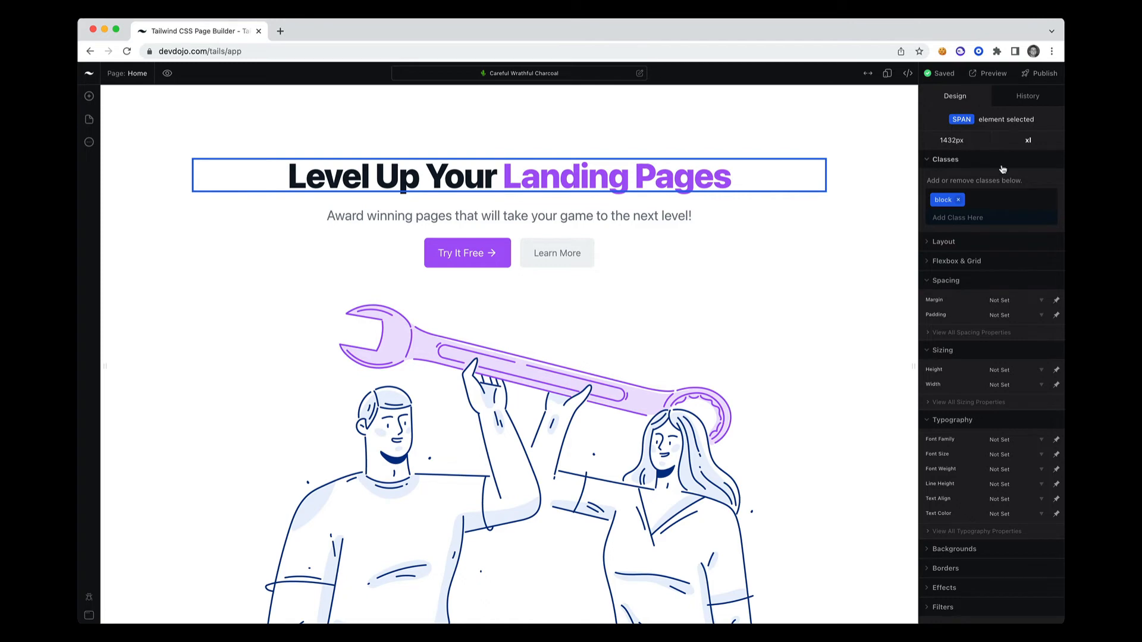
{"action": "left_click", "coordinate": [928, 242]}
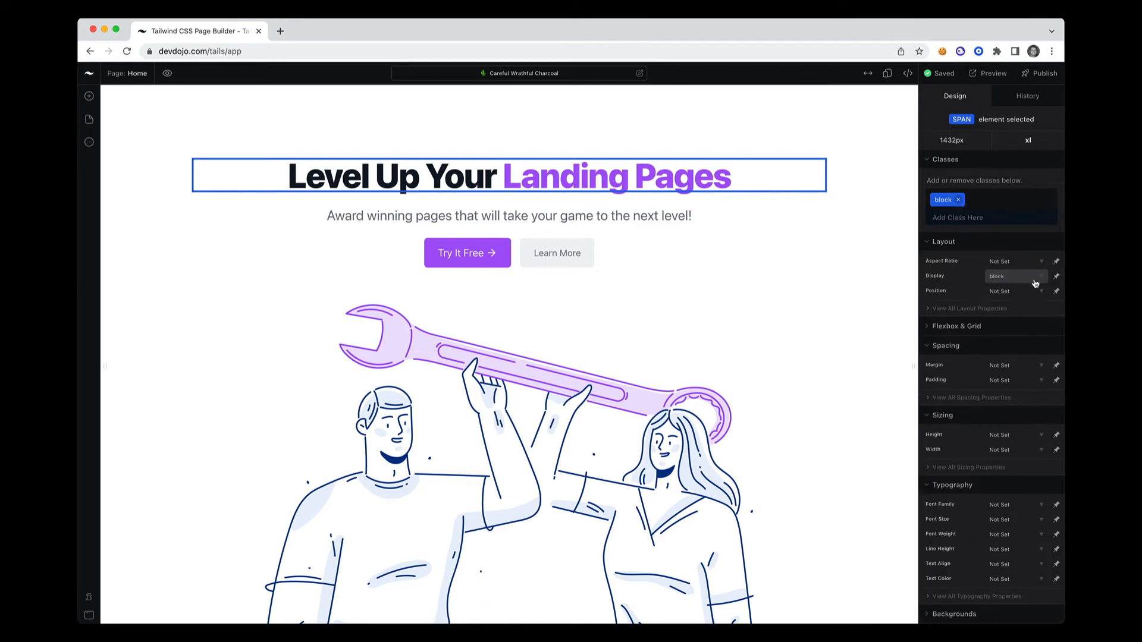
Try out the display options on the container div around the hero text, leave the display unset, and save the project
{"action": "left_click", "coordinate": [821, 211]}
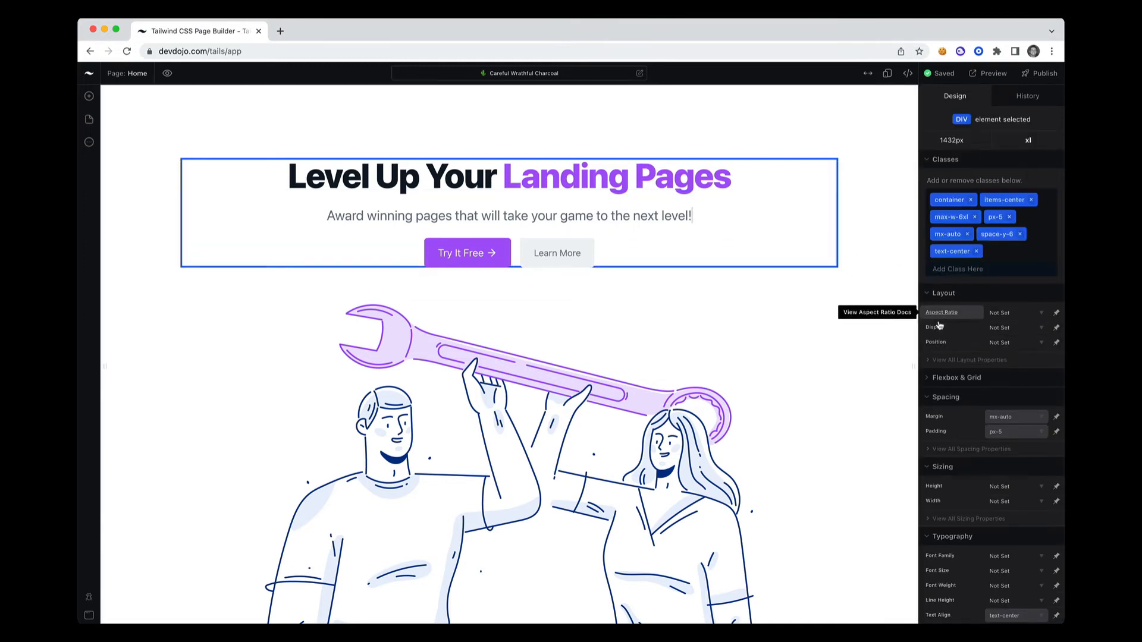
{"action": "left_click", "coordinate": [1030, 333]}
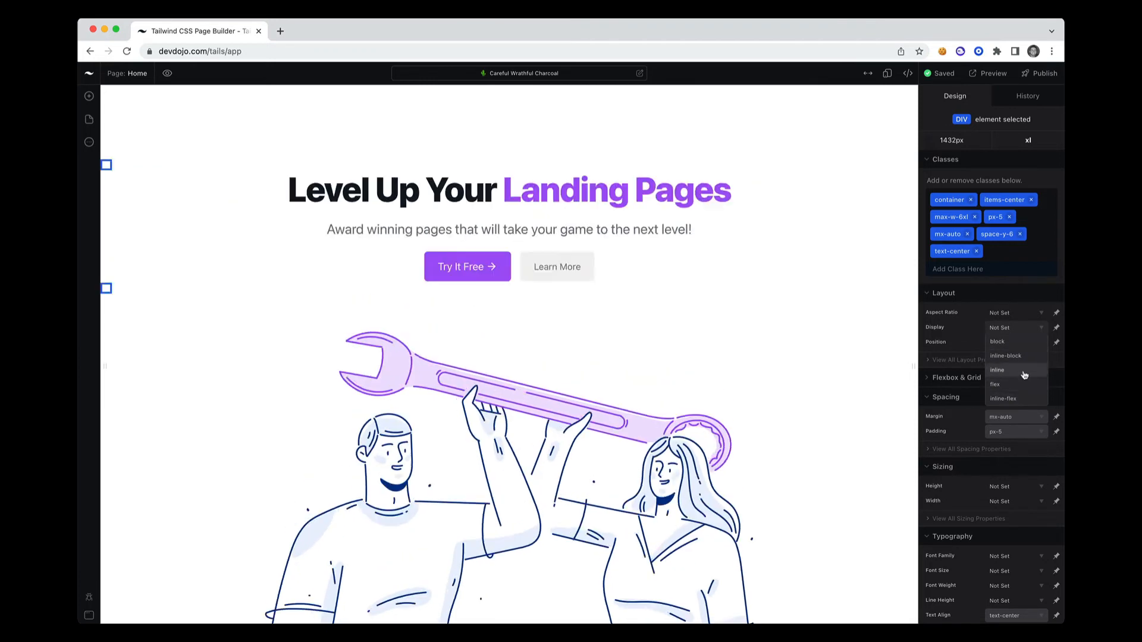
{"action": "left_click", "coordinate": [1037, 331]}
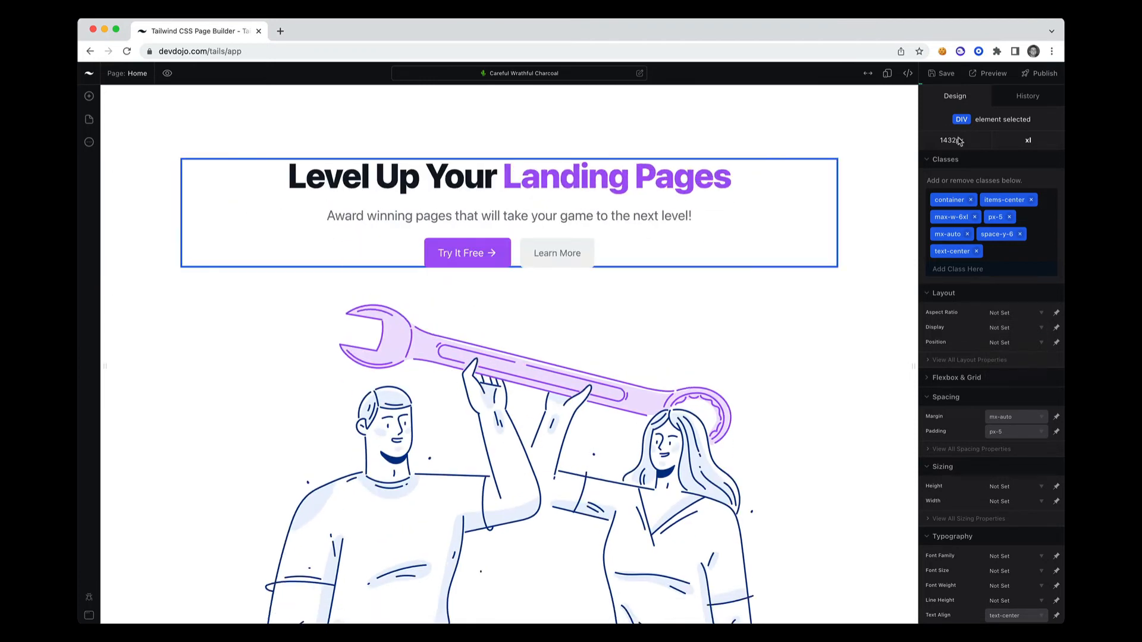
{"action": "left_click", "coordinate": [942, 74]}
Review the project's publishing options and its history of previous versions
{"action": "left_click", "coordinate": [1030, 73]}
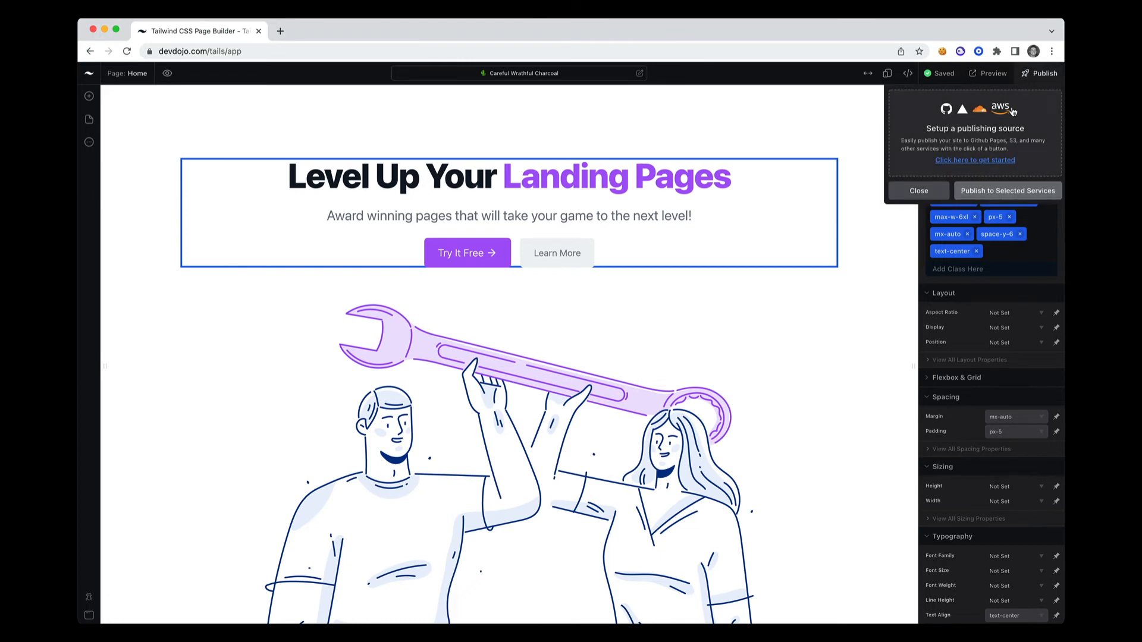
{"action": "left_click", "coordinate": [921, 191]}
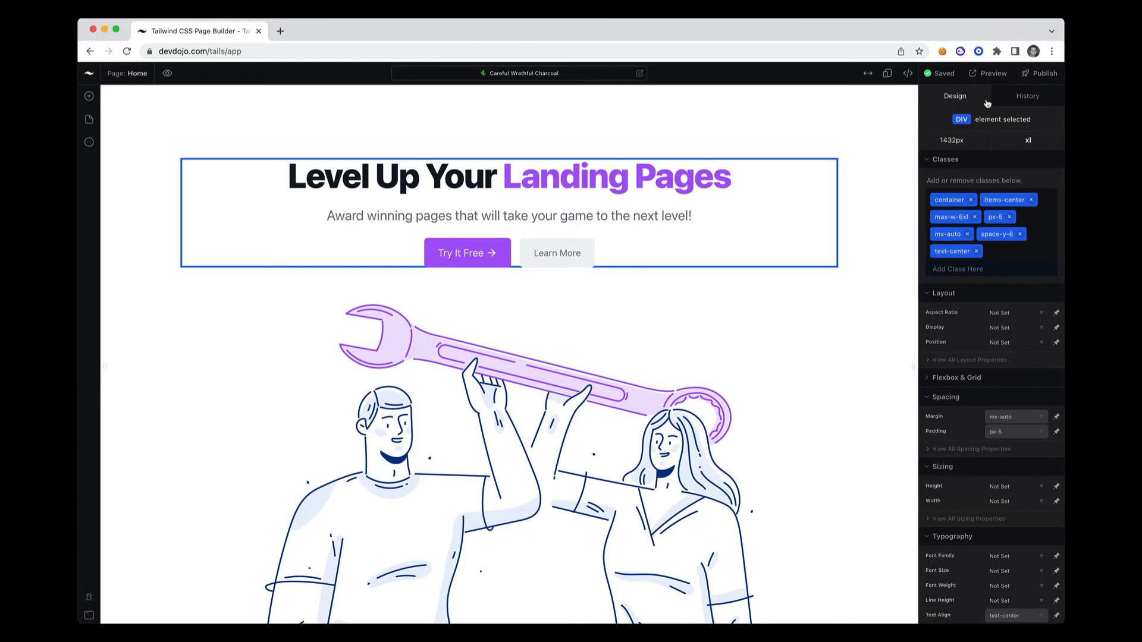
{"action": "left_click", "coordinate": [1020, 99]}
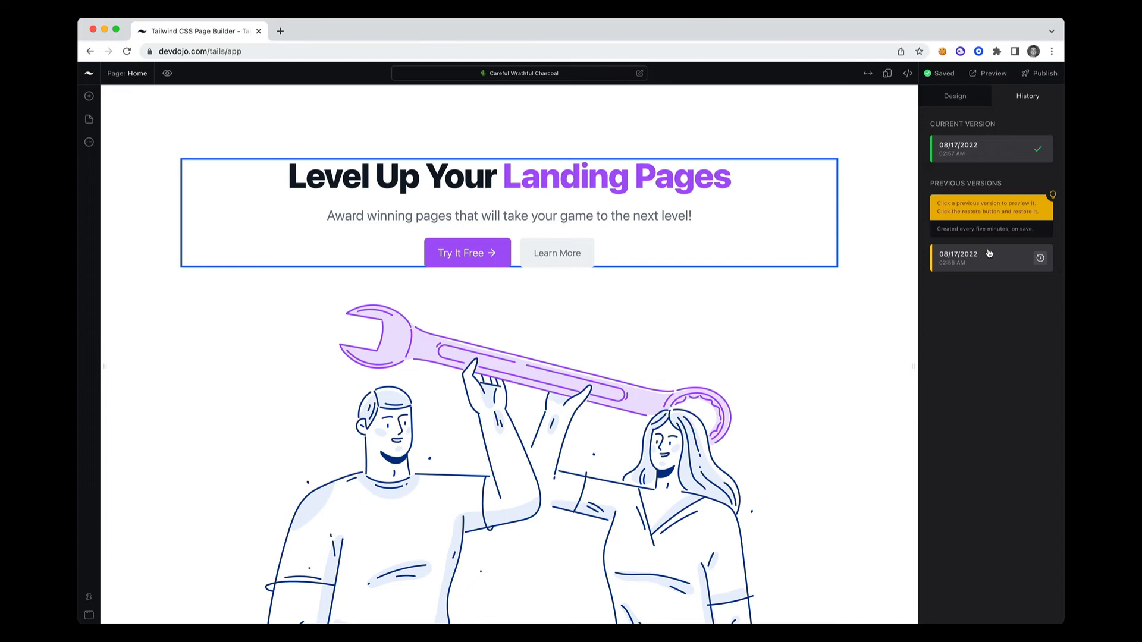
{"action": "left_click", "coordinate": [954, 96]}
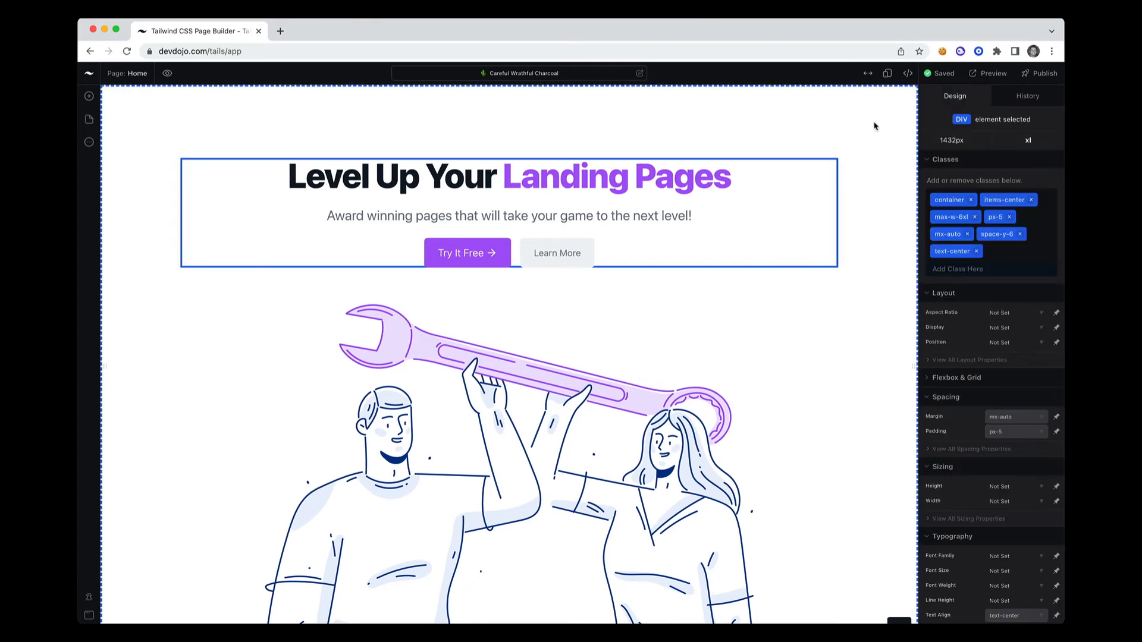
Preview the page fullscreen in responsive mode, narrowing it to about 666 px and switching to the md (768px) breakpoint
{"action": "left_click", "coordinate": [868, 74]}
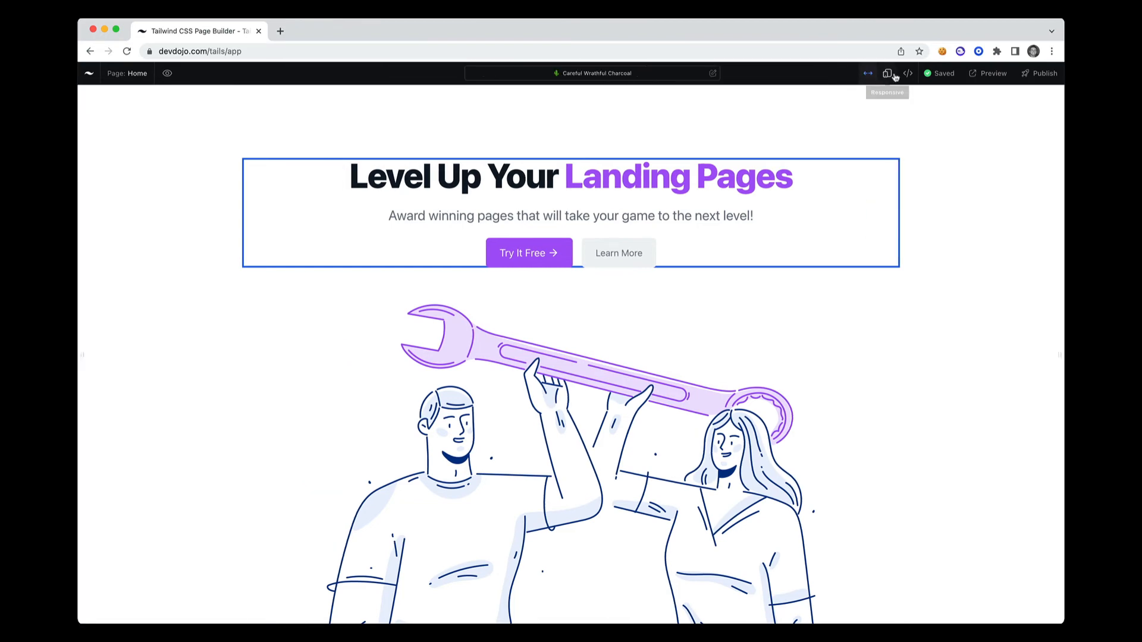
{"action": "left_click", "coordinate": [888, 74]}
{"action": "left_click_drag", "start_coordinate": [1047, 153], "coordinate": [761, 148]}
{"action": "left_click", "coordinate": [562, 99]}
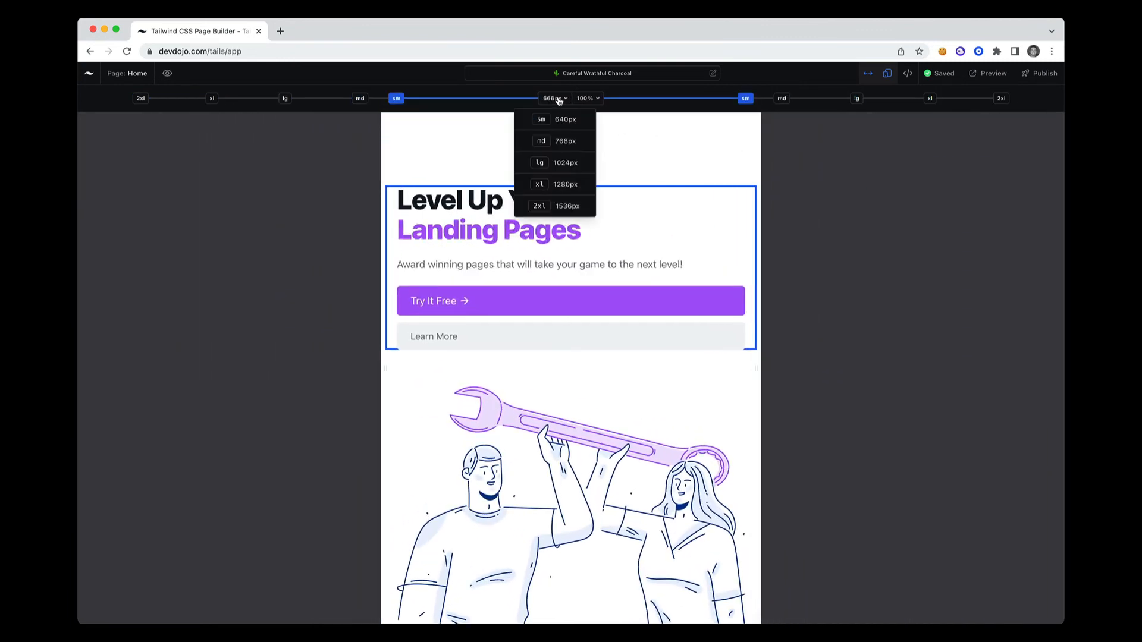
{"action": "left_click", "coordinate": [555, 139]}
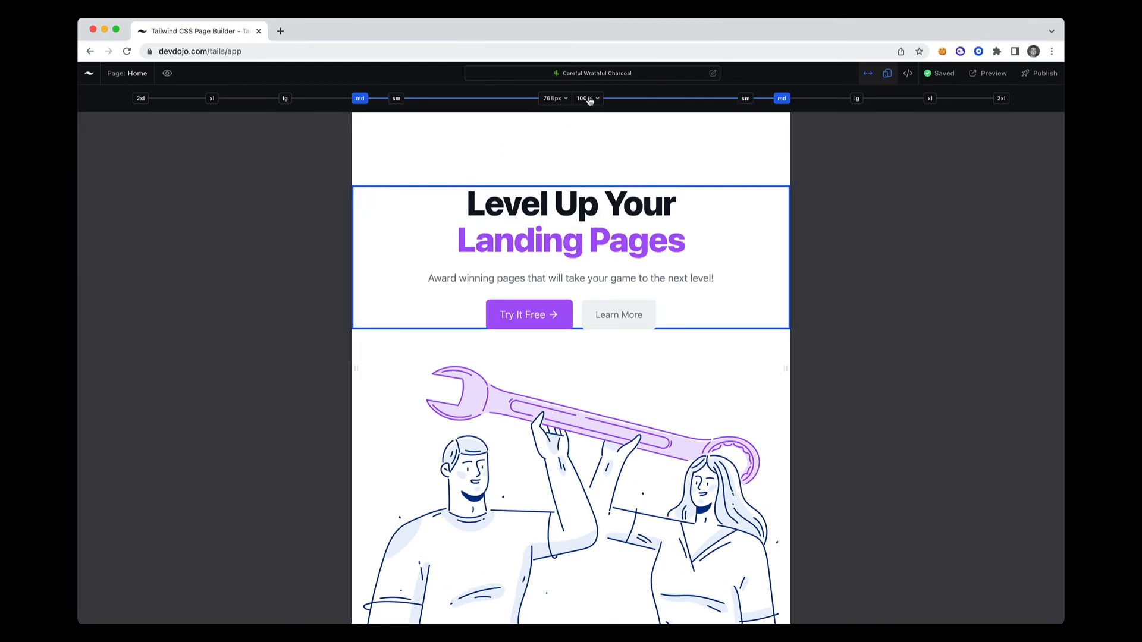
View the responsive preview at 75% zoom, return it to 100%, and leave the responsive fullscreen view
{"action": "left_click", "coordinate": [587, 99]}
{"action": "left_click", "coordinate": [591, 154]}
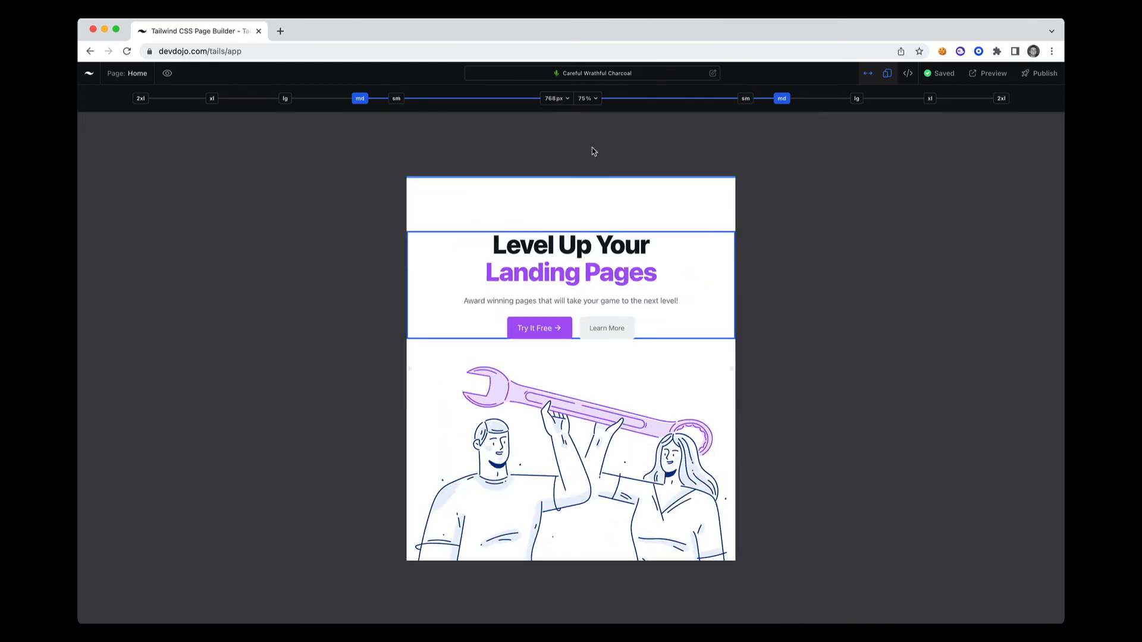
{"action": "left_click", "coordinate": [592, 99]}
{"action": "left_click", "coordinate": [589, 174]}
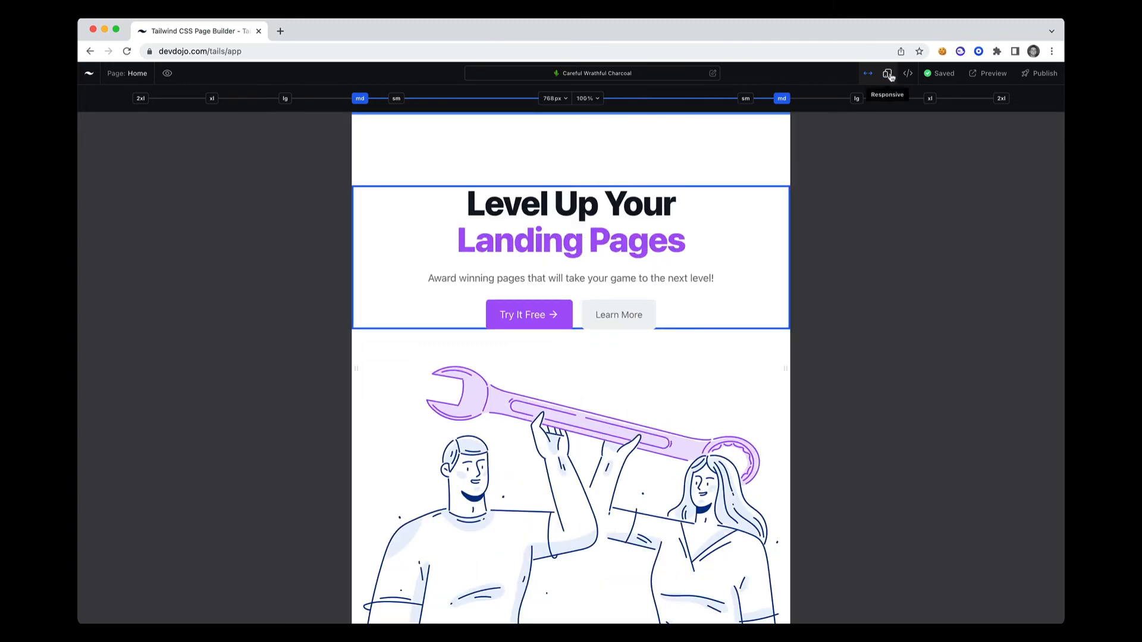
{"action": "left_click", "coordinate": [886, 75]}
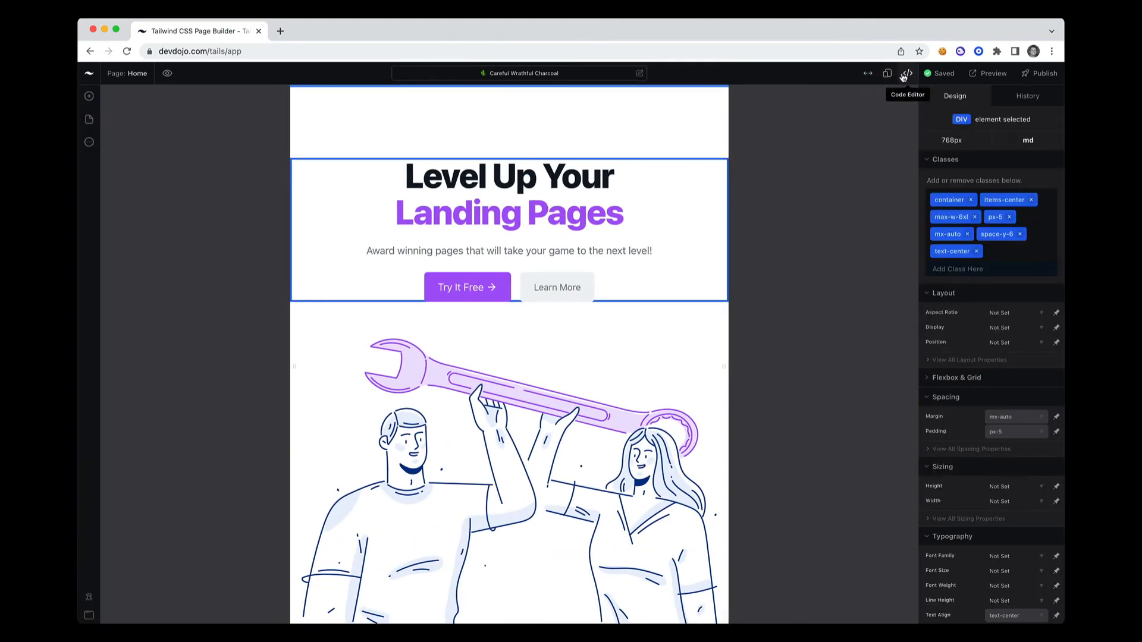
Open the code editor for the selected container div and widen the page canvas to 1426px
{"action": "left_click", "coordinate": [908, 73]}
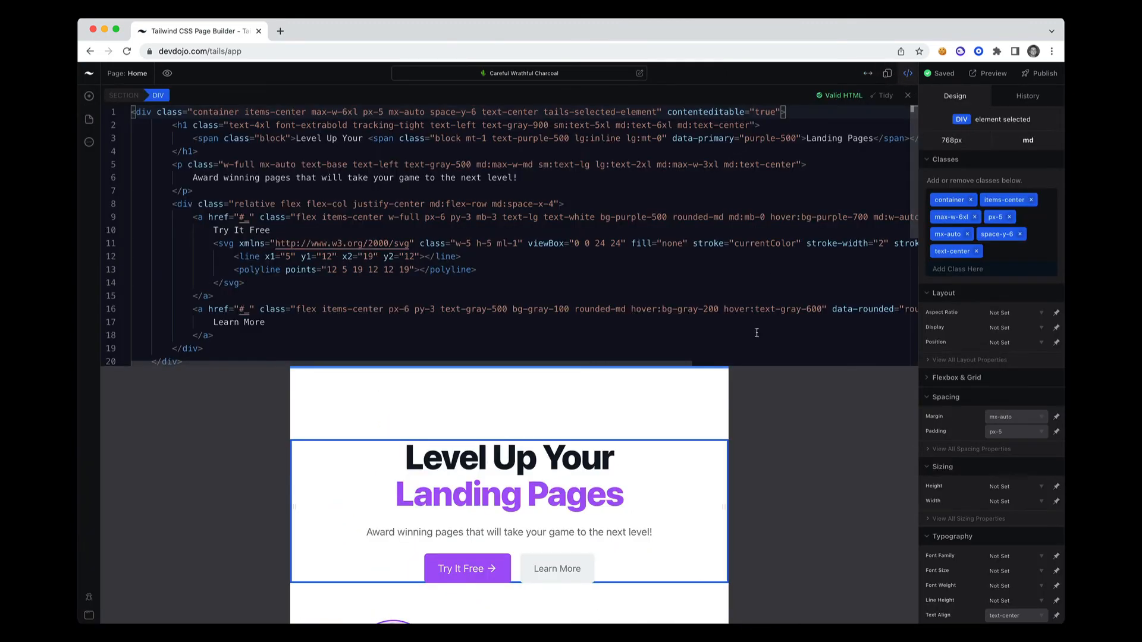
{"action": "left_click_drag", "start_coordinate": [728, 390], "coordinate": [913, 386]}
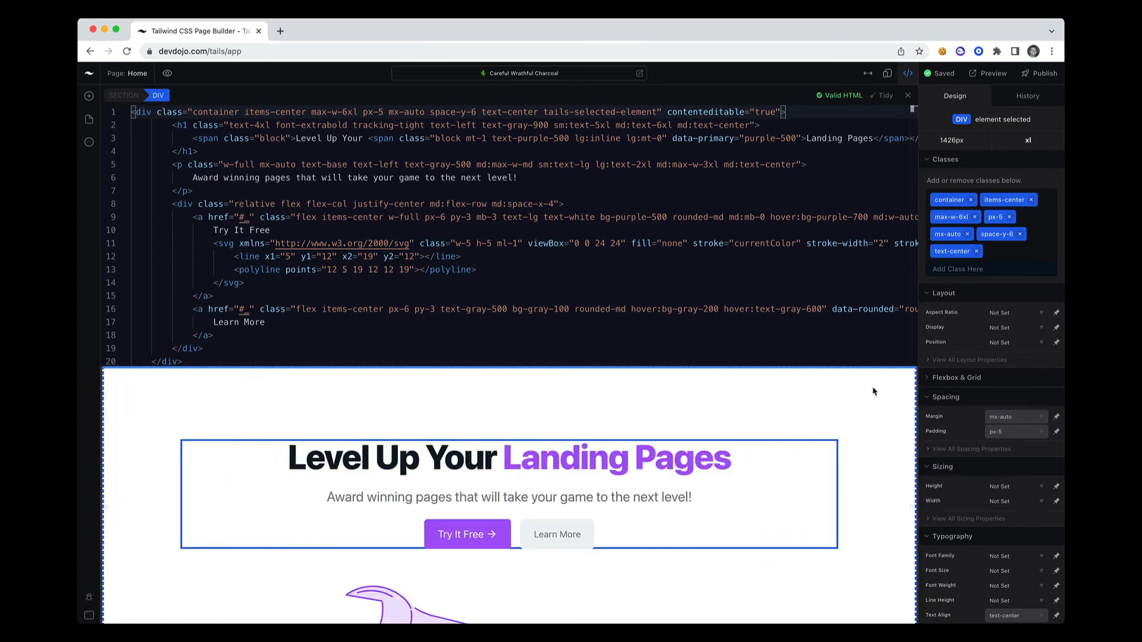
Change "Level Up" to "Start Building" in the HTML of the hero heading's span and save the project
{"action": "left_click", "coordinate": [443, 462]}
{"action": "scroll", "coordinate": [517, 204], "scroll_direction": "left", "scroll_amount": 1}
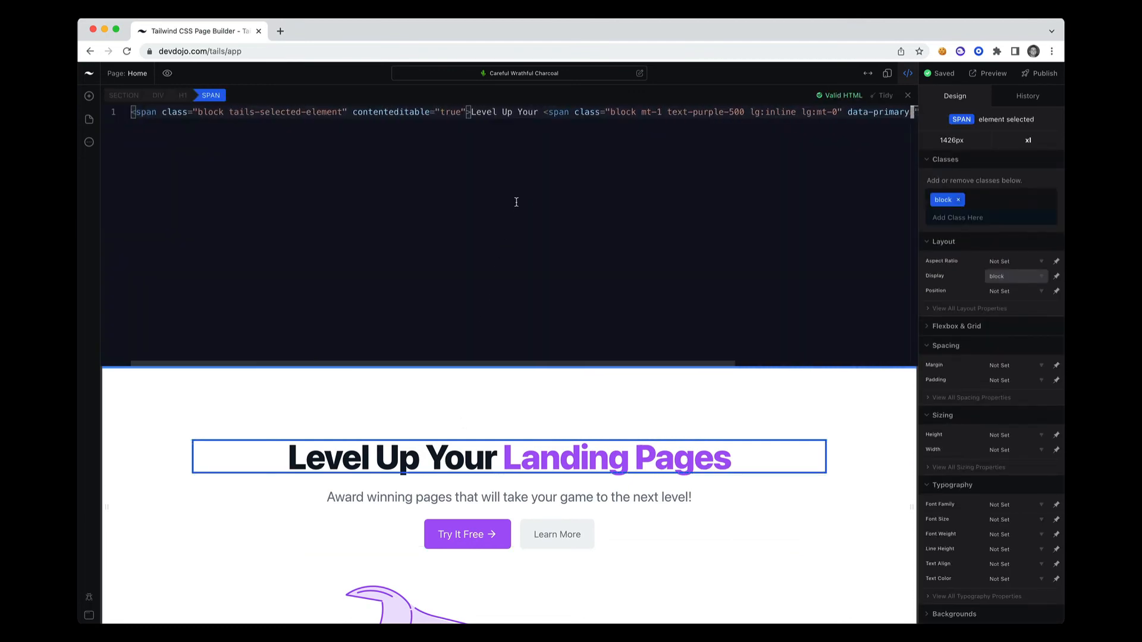
{"action": "double_click", "coordinate": [492, 113]}
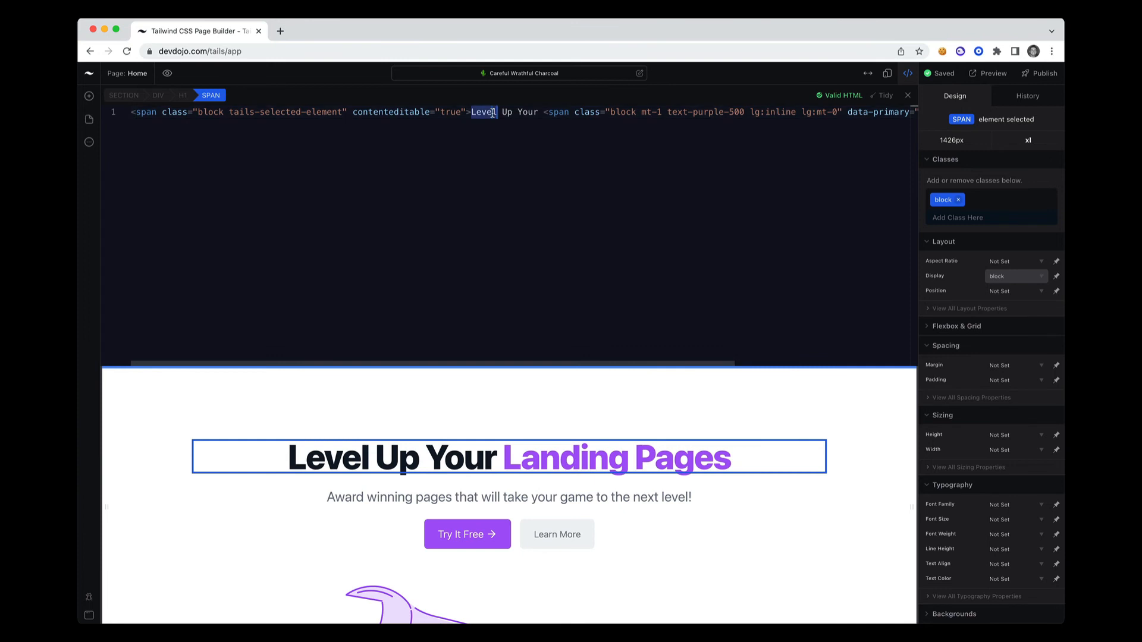
{"action": "type", "text": "Start"}
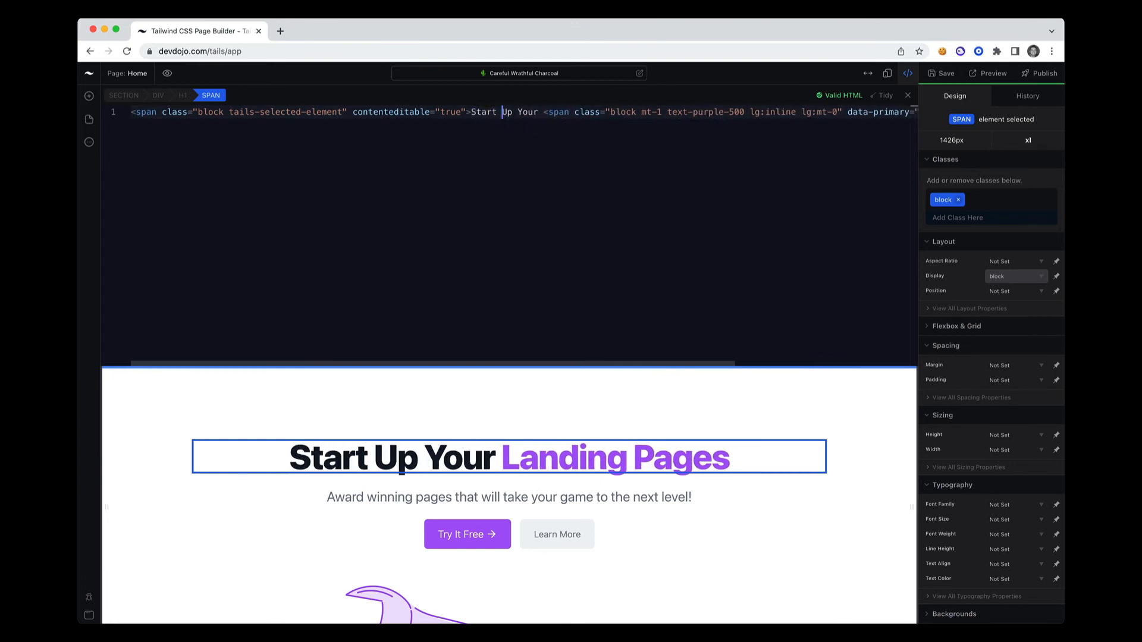
{"action": "double_click", "coordinate": [506, 112]}
{"action": "type", "text": "Building"}
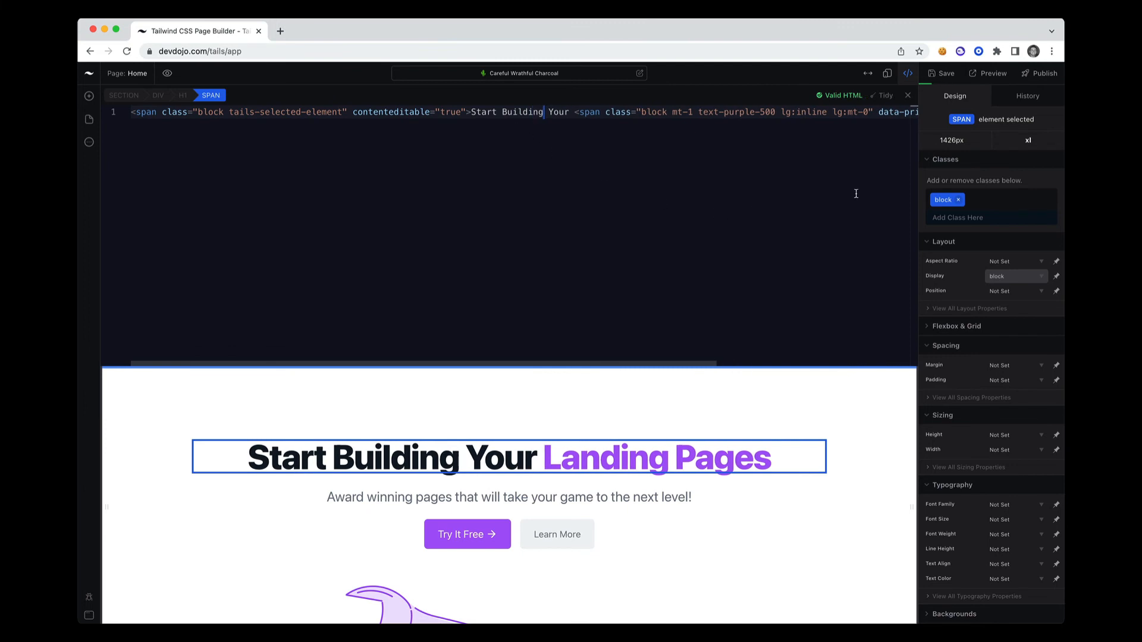
{"action": "key", "text": "super+s"}
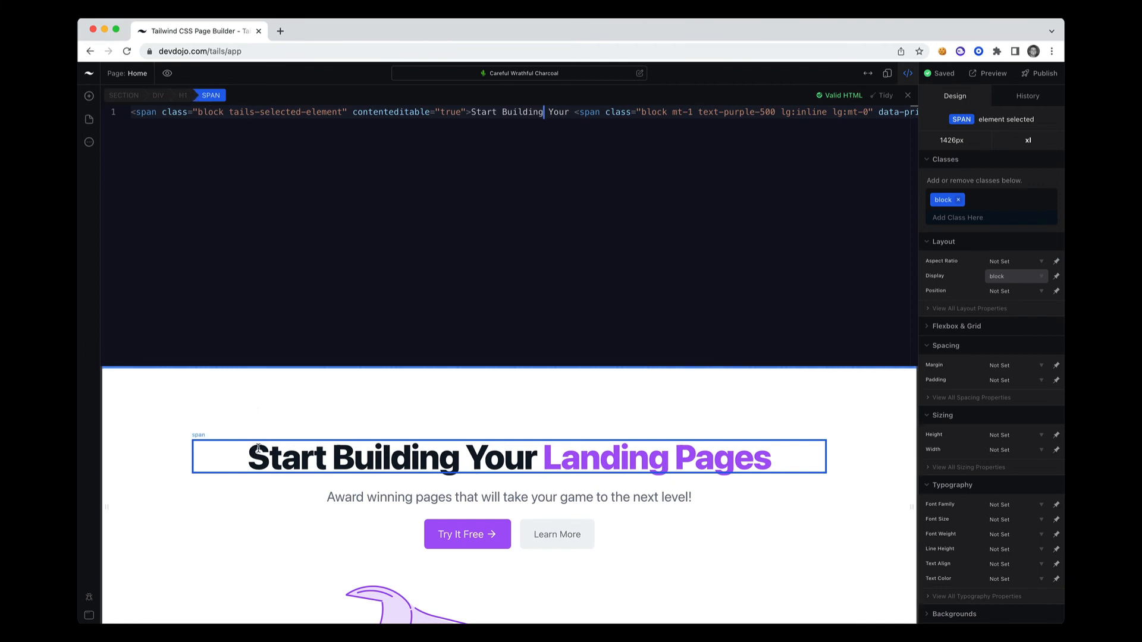
Tidy the HTML of the container div around the hero text and close the code editor
{"action": "left_click", "coordinate": [185, 97]}
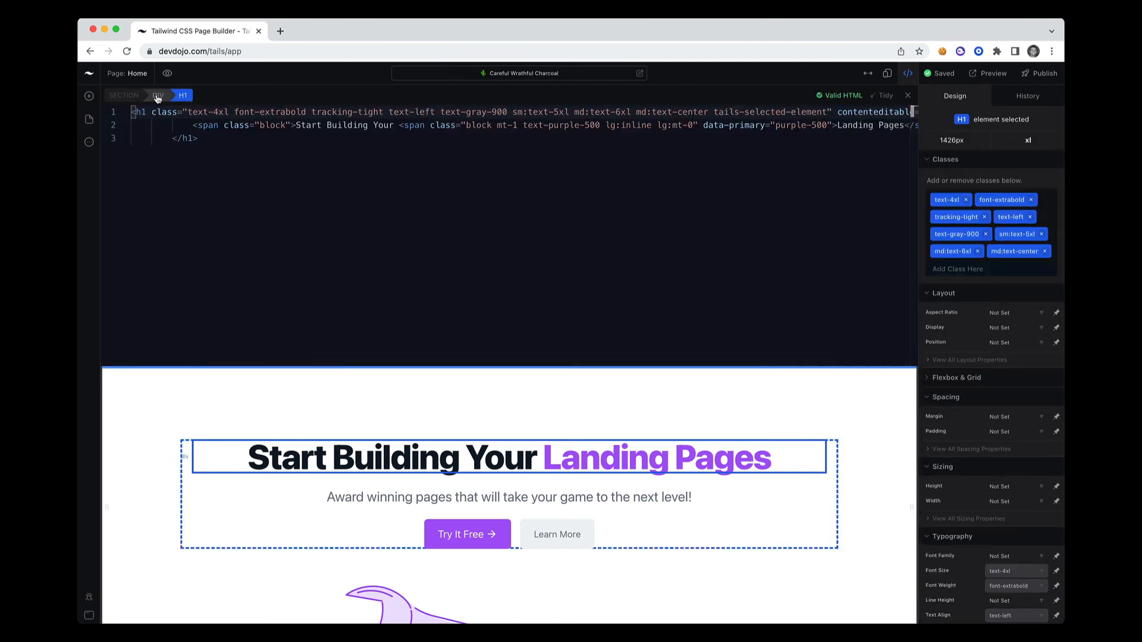
{"action": "left_click", "coordinate": [157, 97]}
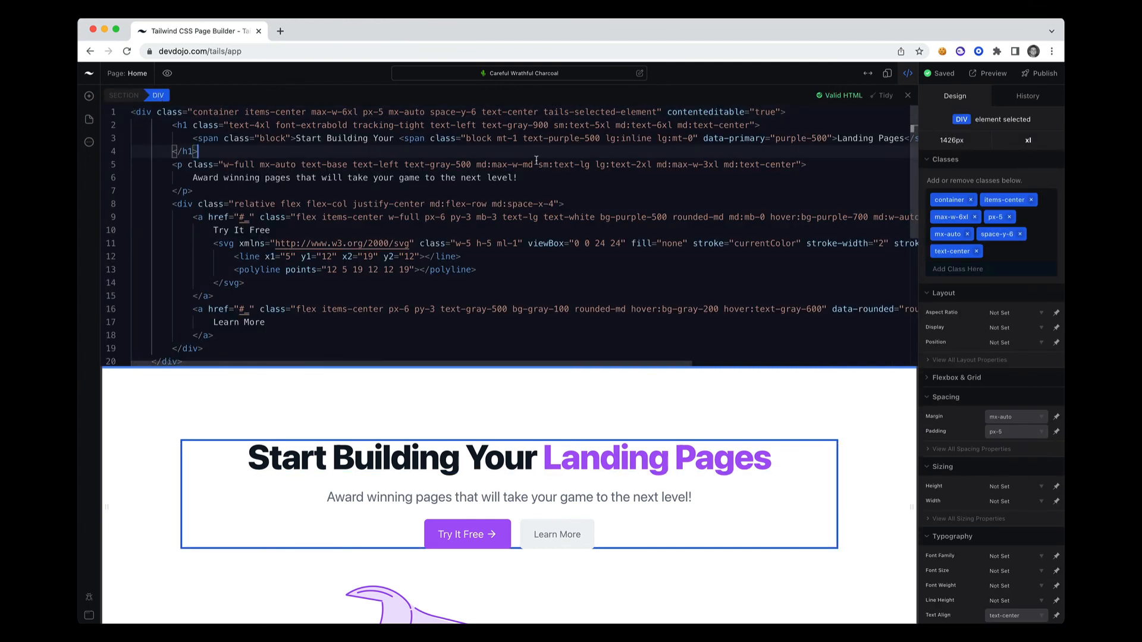
{"action": "left_click", "coordinate": [884, 96]}
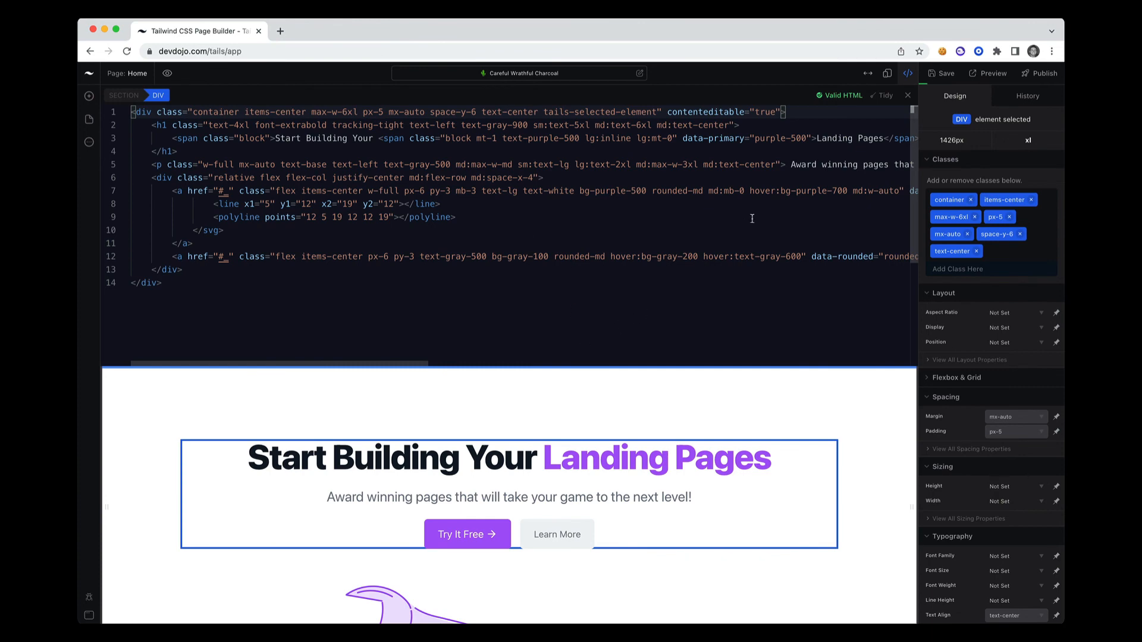
{"action": "left_click", "coordinate": [907, 95]}
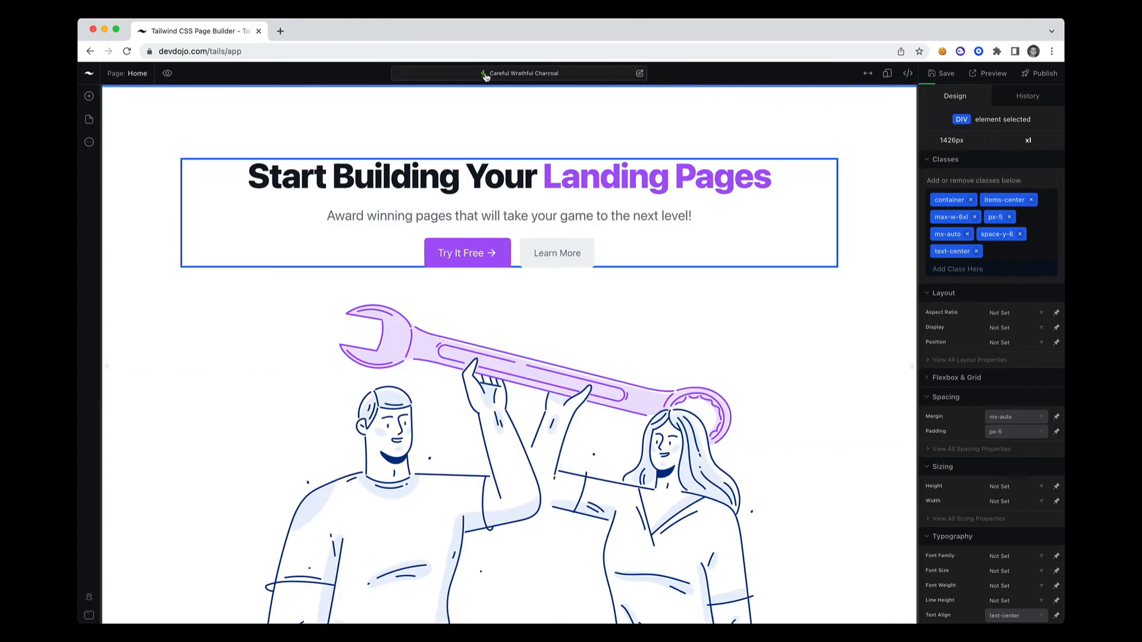
Review the main menu's commands and the project settings, leaving the settings unchanged
{"action": "left_click", "coordinate": [90, 78]}
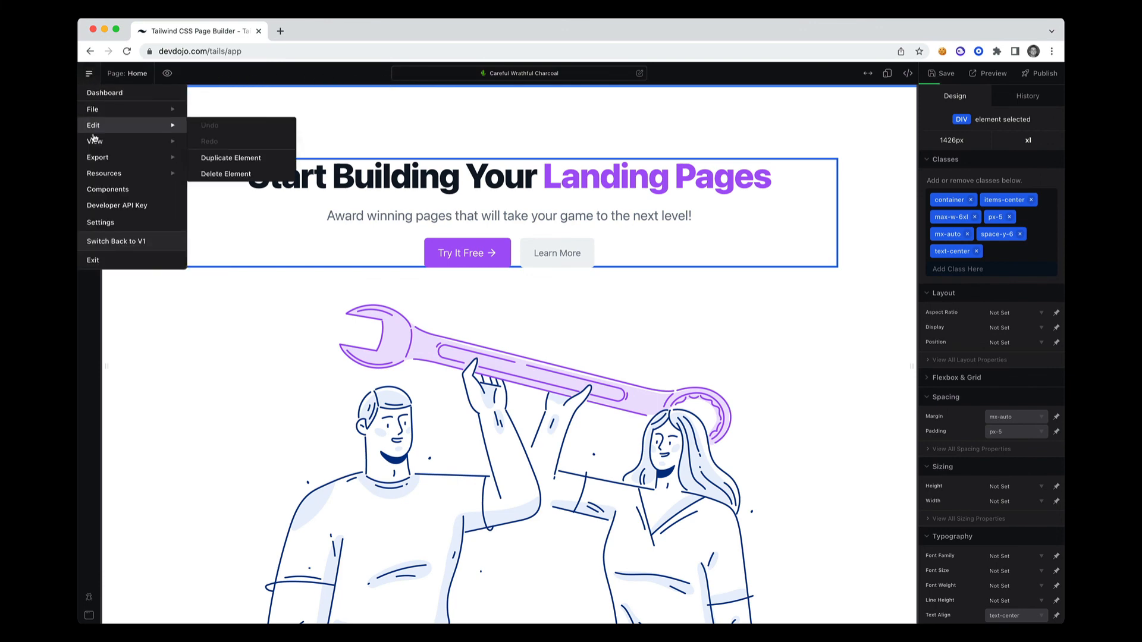
{"action": "left_click", "coordinate": [522, 75]}
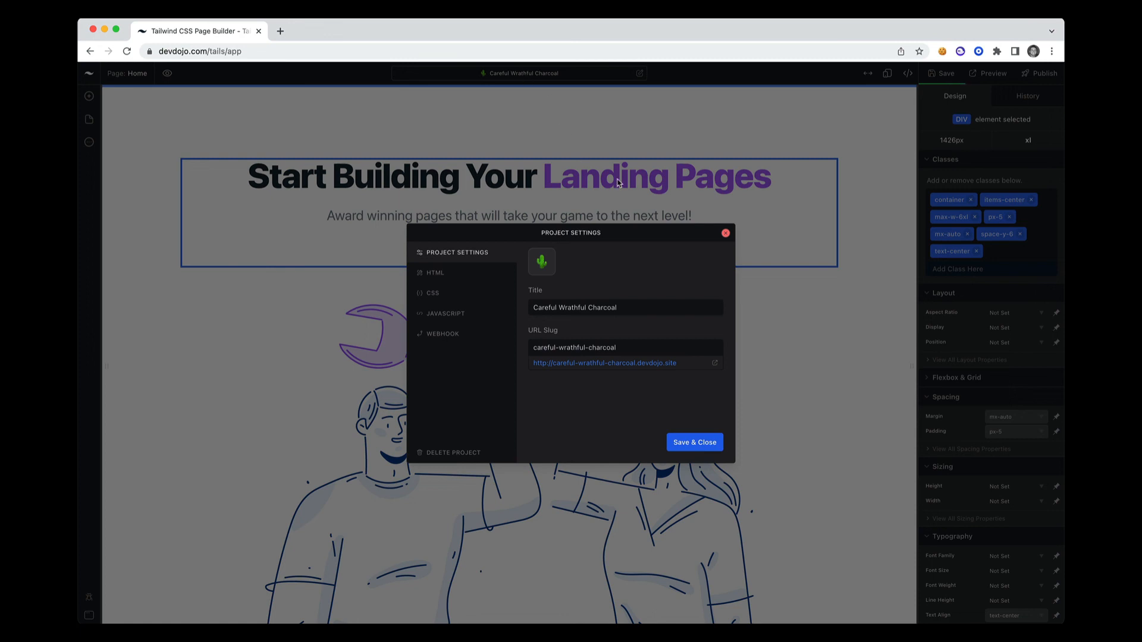
{"action": "left_click", "coordinate": [618, 183]}
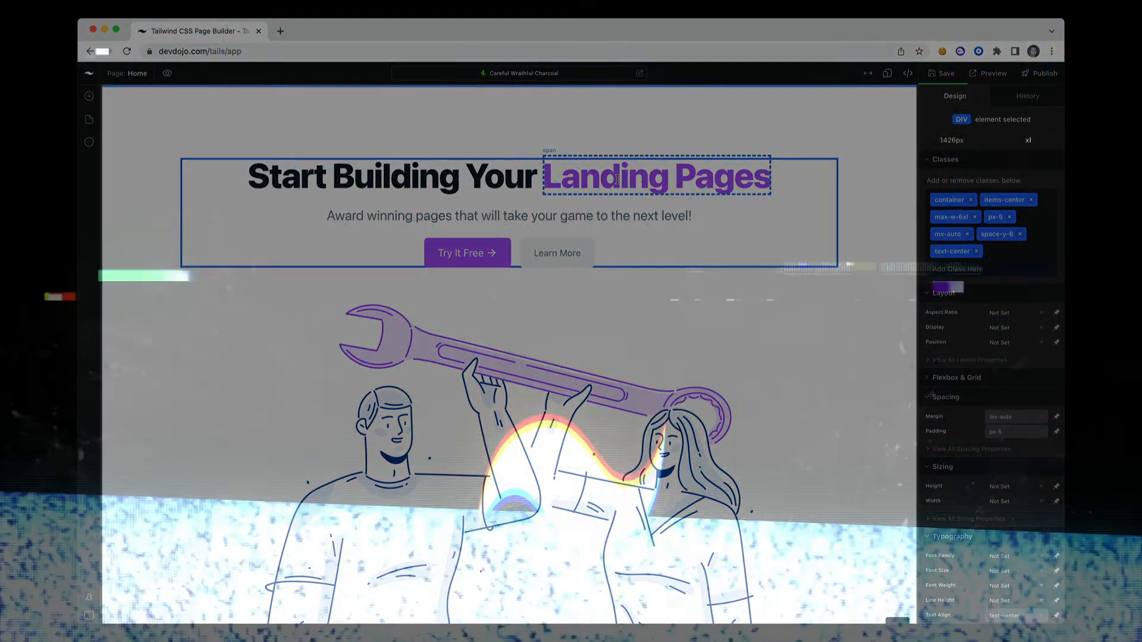